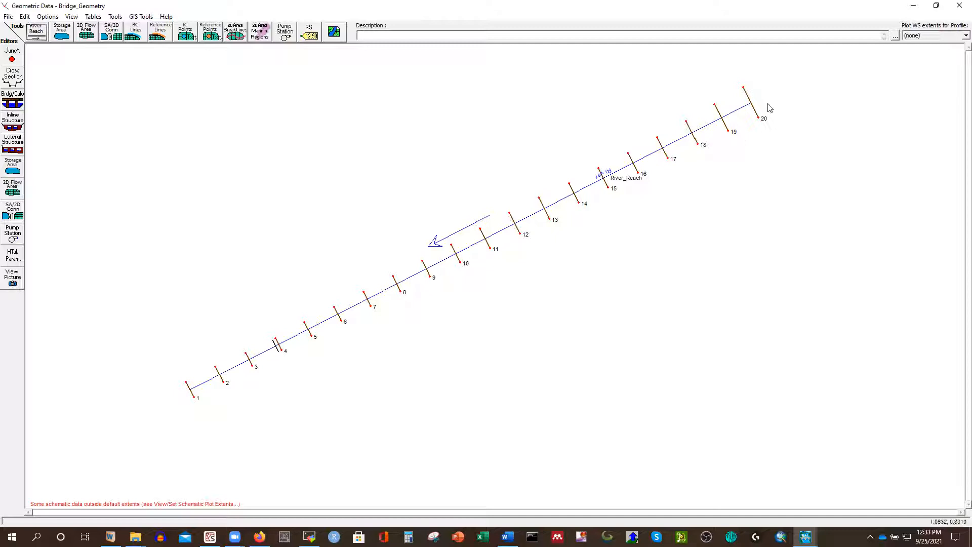
# Step: Review the cross section data at river station 20 and the full-size bridge geometry at river station 3.5
pyautogui.click(12, 78)
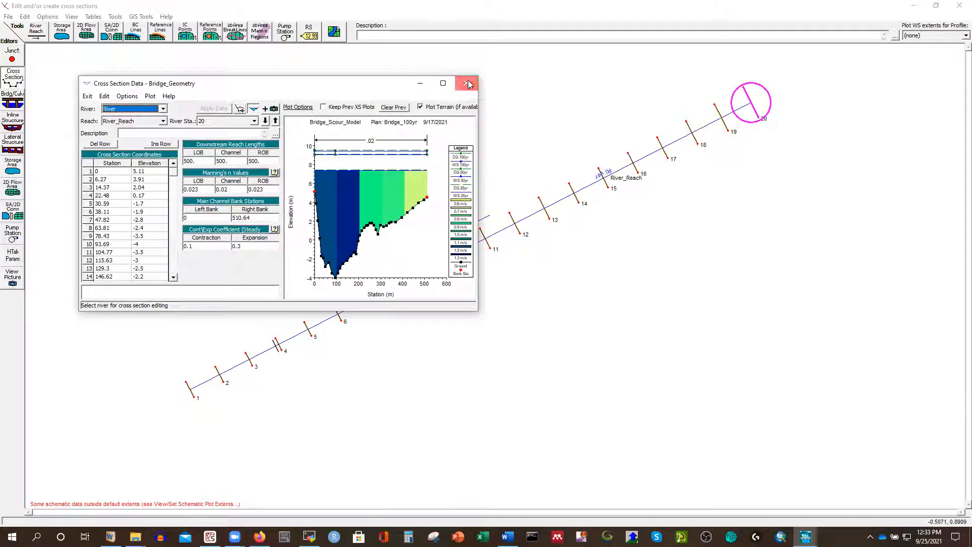
pyautogui.click(466, 84)
pyautogui.click(15, 103)
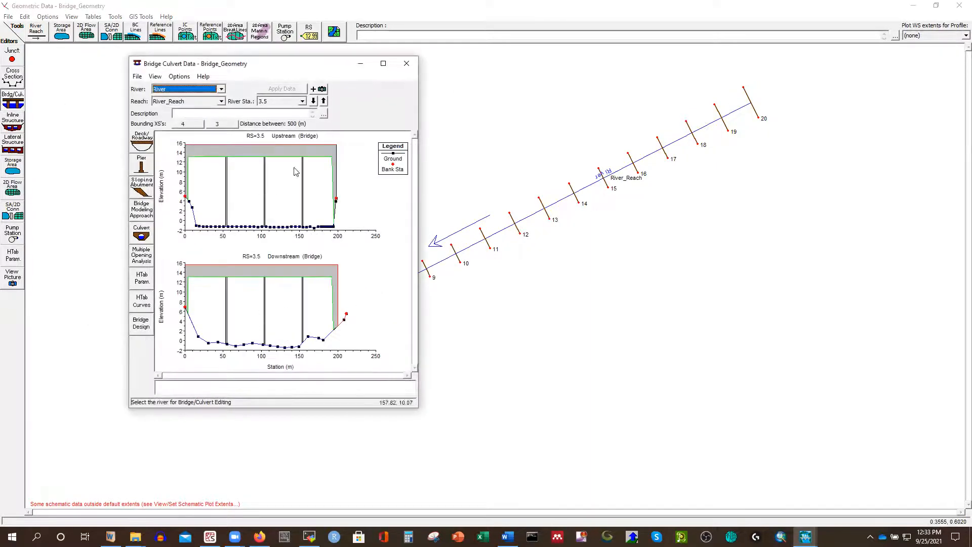
pyautogui.click(383, 63)
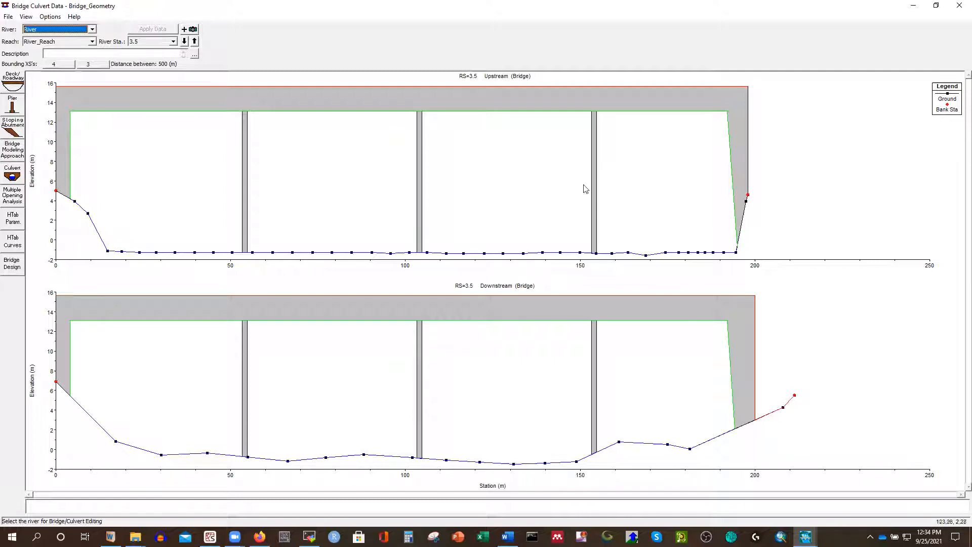
pyautogui.click(958, 9)
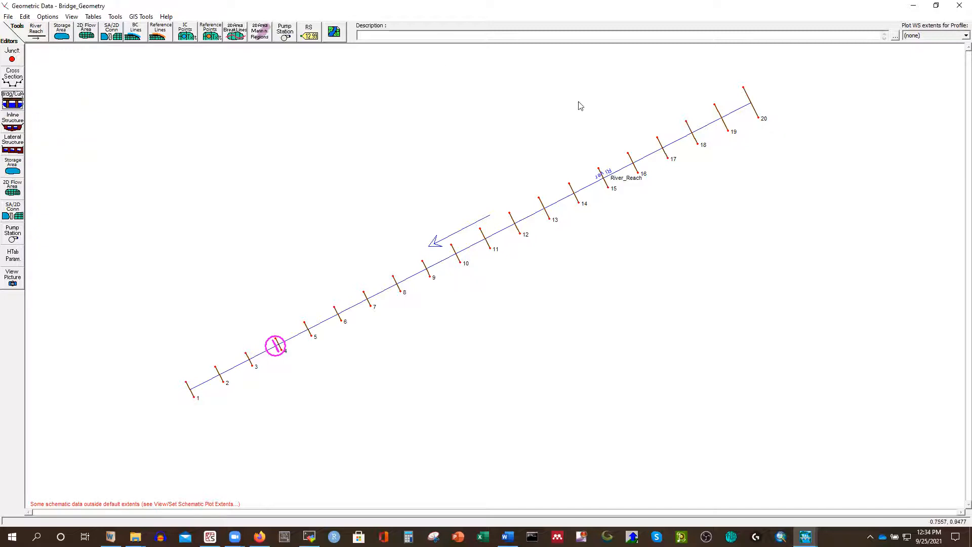
# Step: Return to the main HEC-RAS window and open the Hydraulic Design bridge scour analysis at full size
pyautogui.moveTo(805, 531)
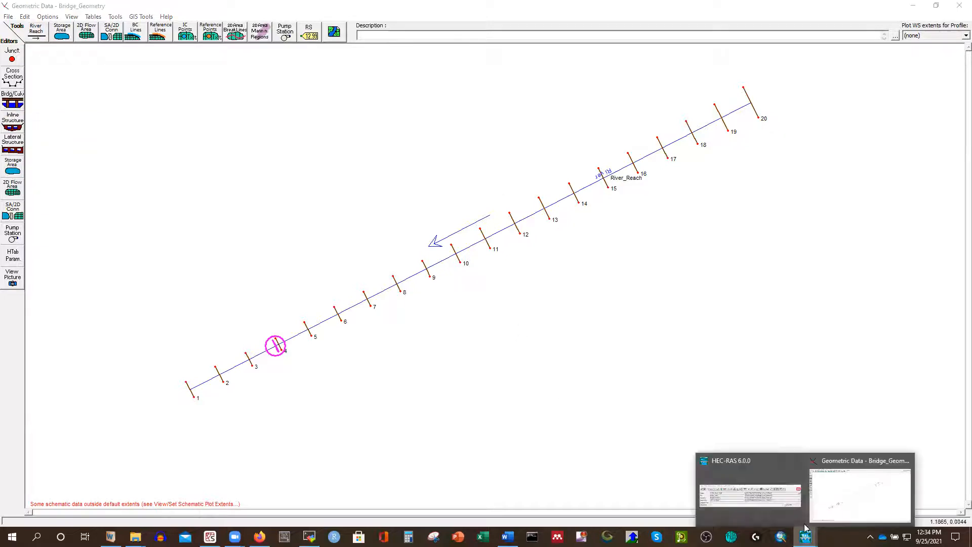
pyautogui.click(764, 496)
pyautogui.moveTo(413, 139); pyautogui.dragTo(342, 114)
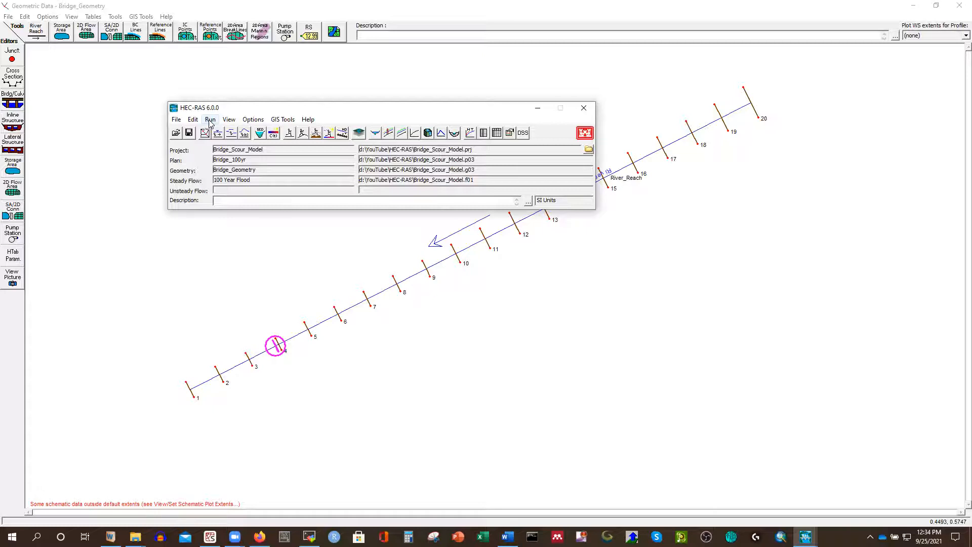
pyautogui.click(209, 121)
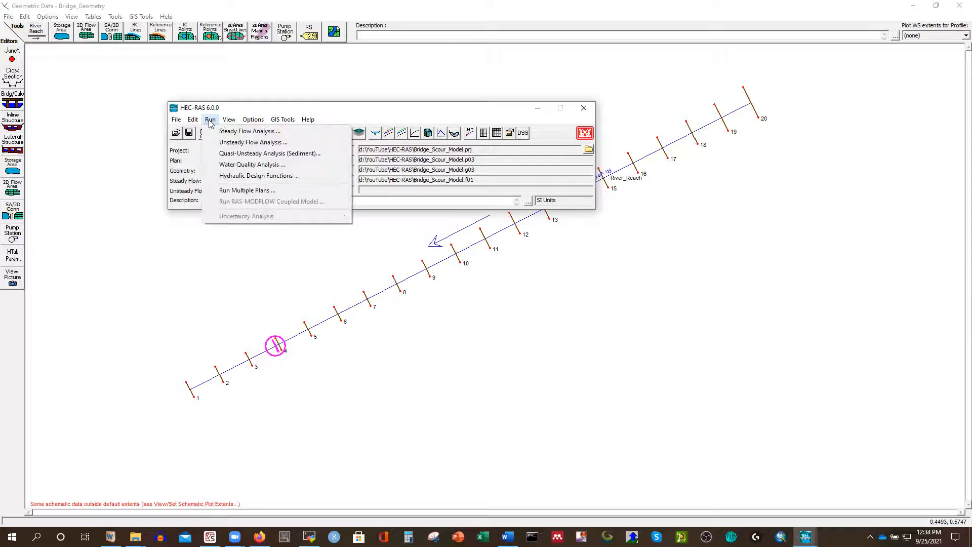
pyautogui.click(230, 178)
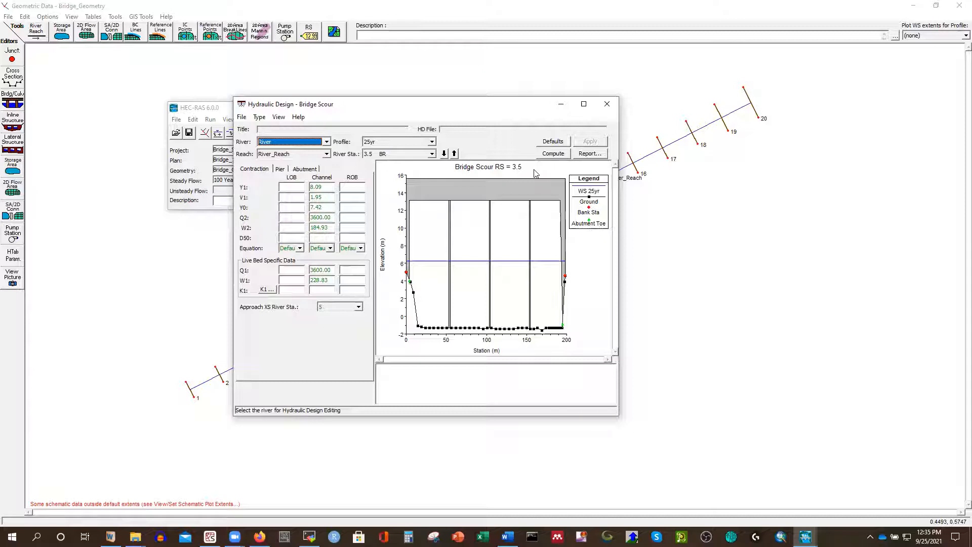
pyautogui.click(583, 104)
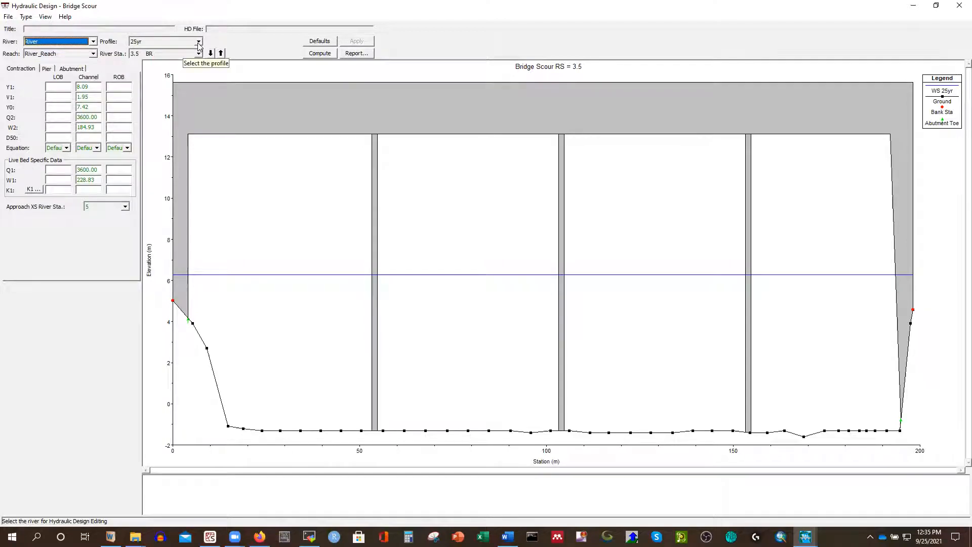
# Step: Set the bridge scour profile to 100yr and keep river station 3.5 BR
pyautogui.click(144, 43)
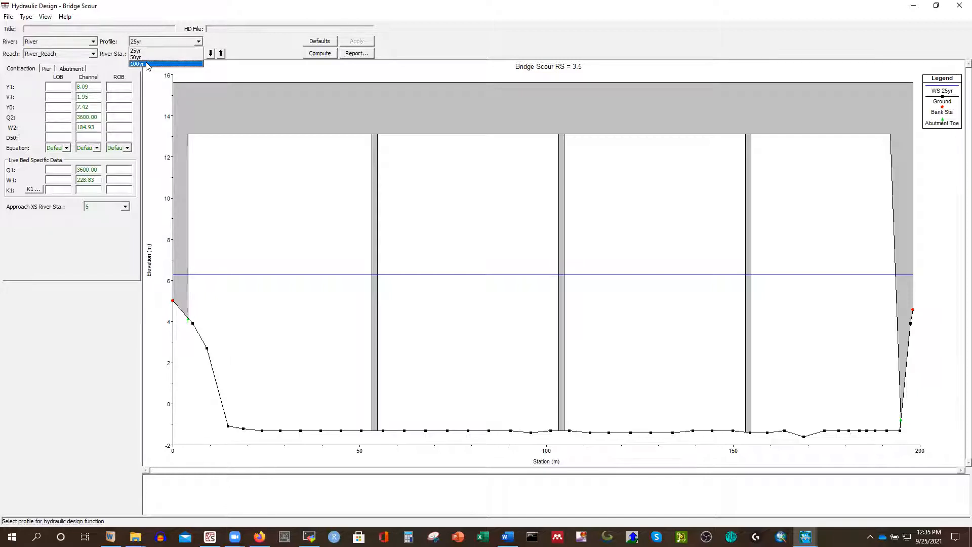
pyautogui.click(146, 64)
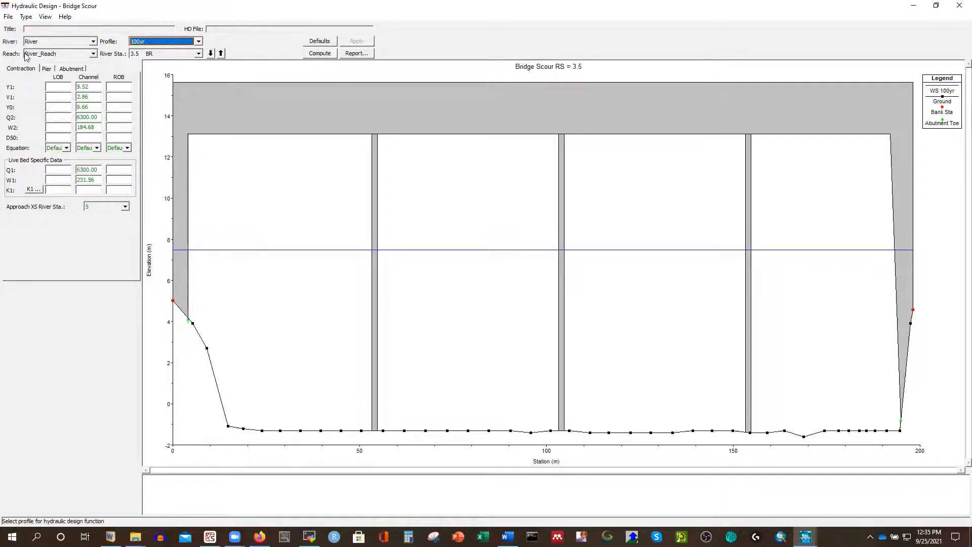
pyautogui.click(199, 54)
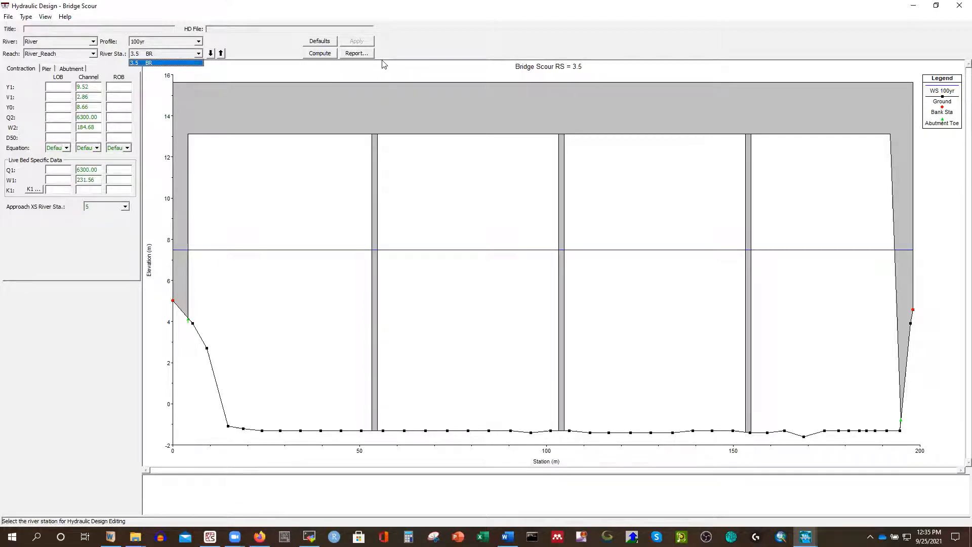
pyautogui.click(420, 50)
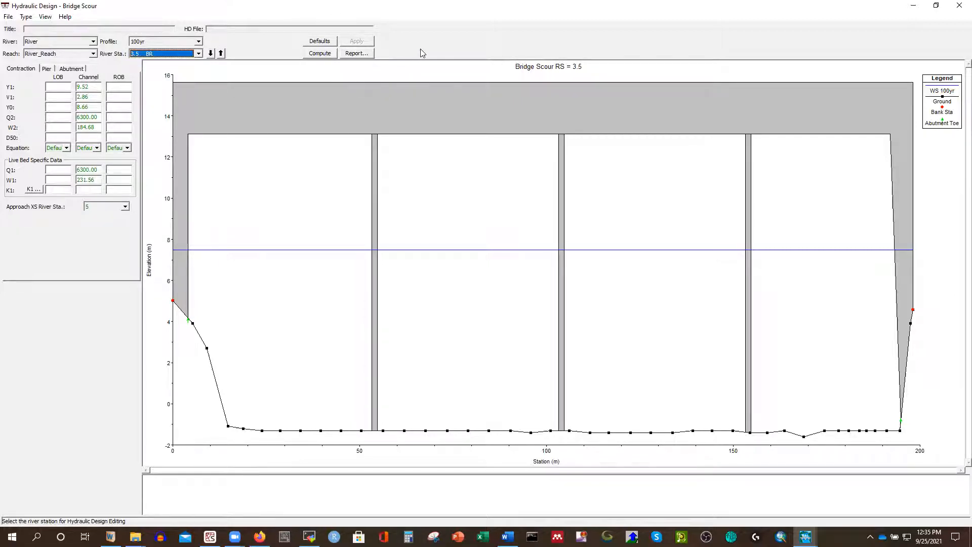
# Step: Look through the contraction, pier and abutment scour inputs, examining the overbank fields of the contraction data
pyautogui.click(22, 70)
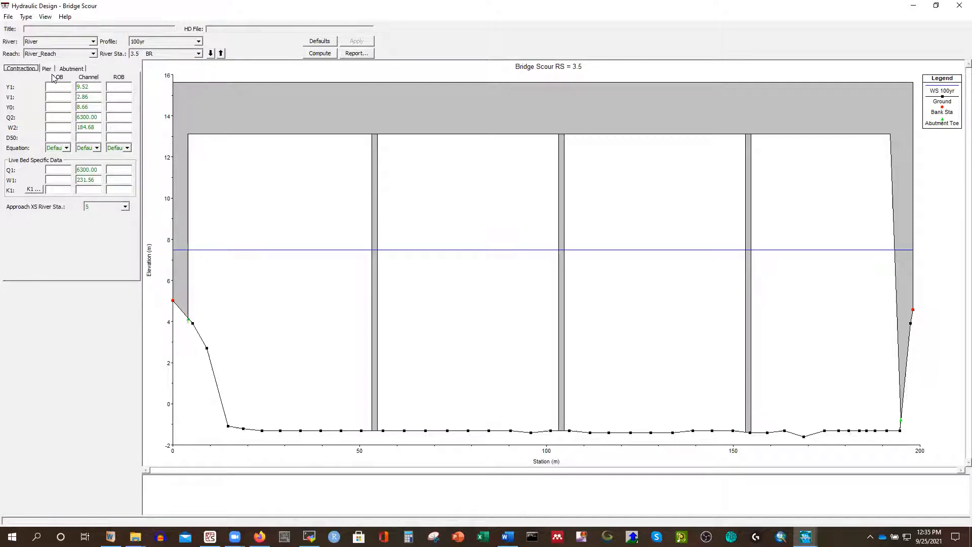
pyautogui.click(48, 70)
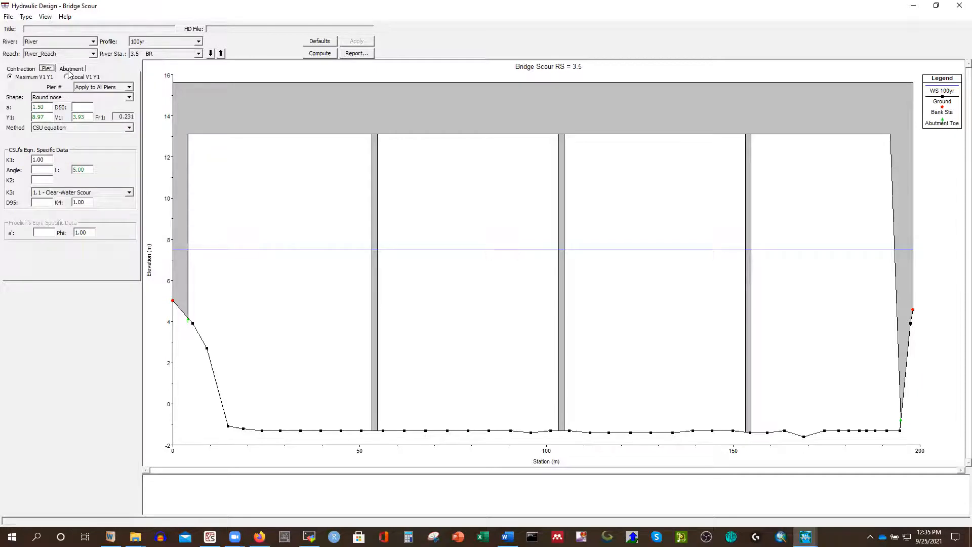
pyautogui.click(67, 69)
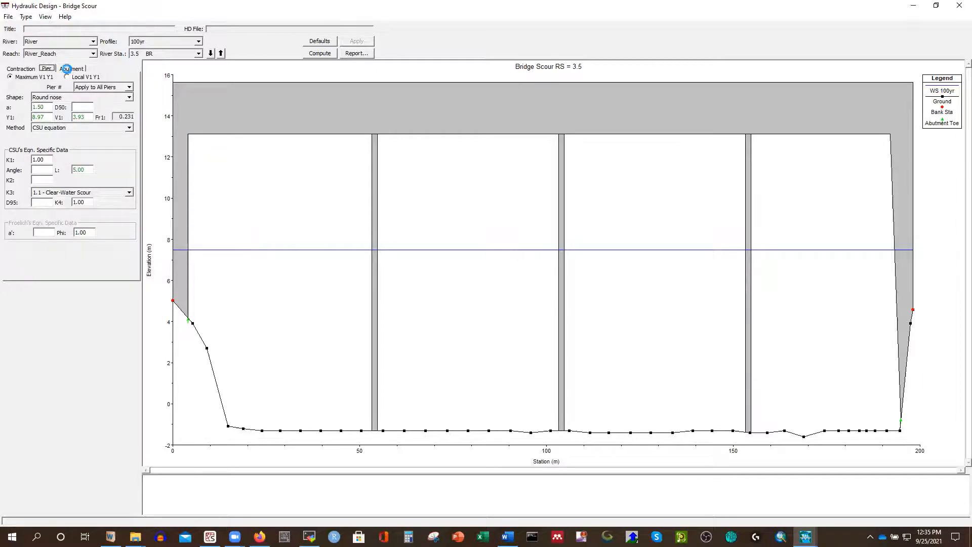
pyautogui.click(16, 72)
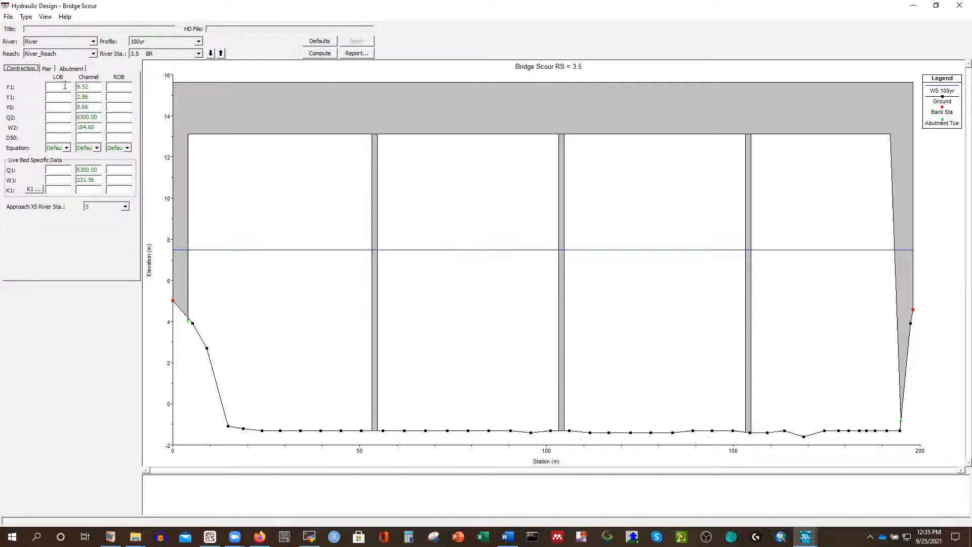
pyautogui.click(109, 87)
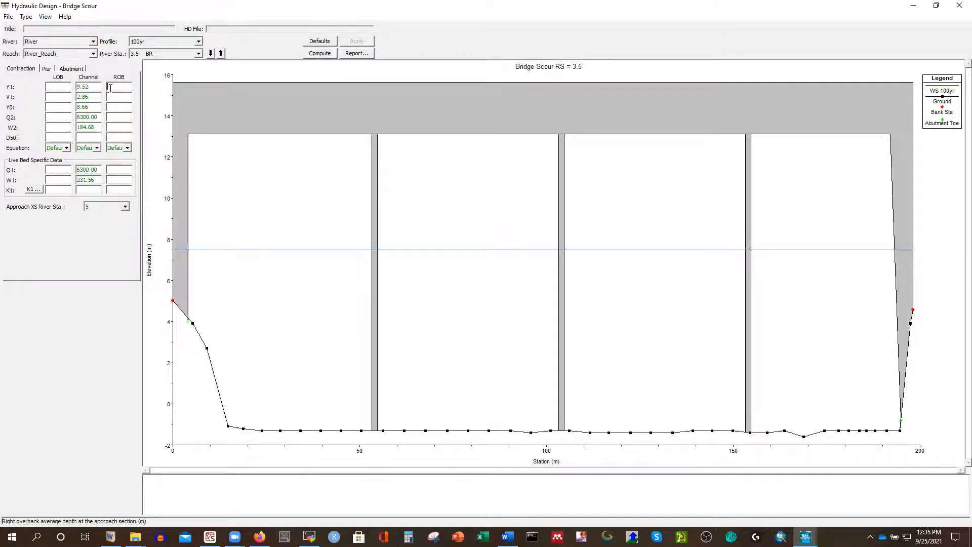
pyautogui.click(55, 107)
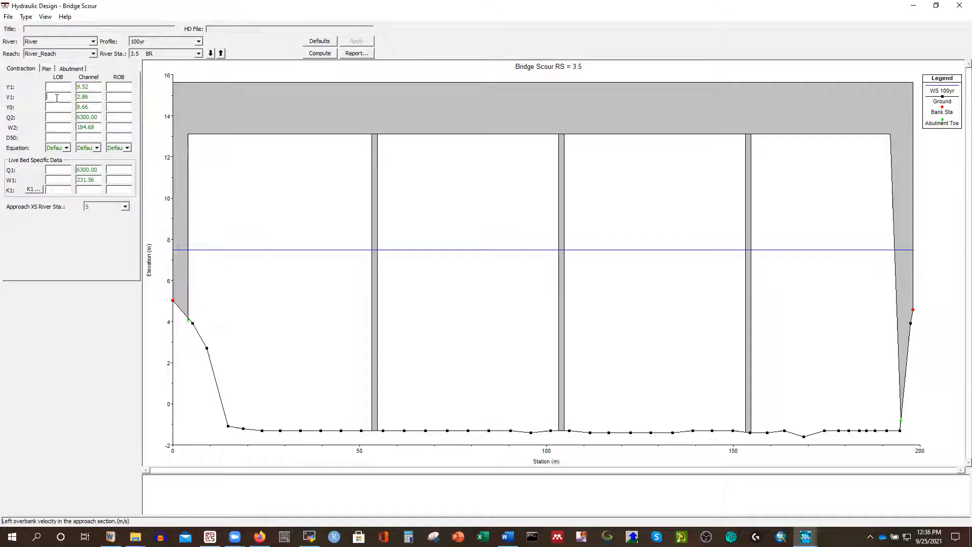
pyautogui.click(58, 127)
pyautogui.click(58, 138)
# Step: Try the Live equation for left overbank contraction scour, and restore the default equations and contraction values
pyautogui.click(66, 149)
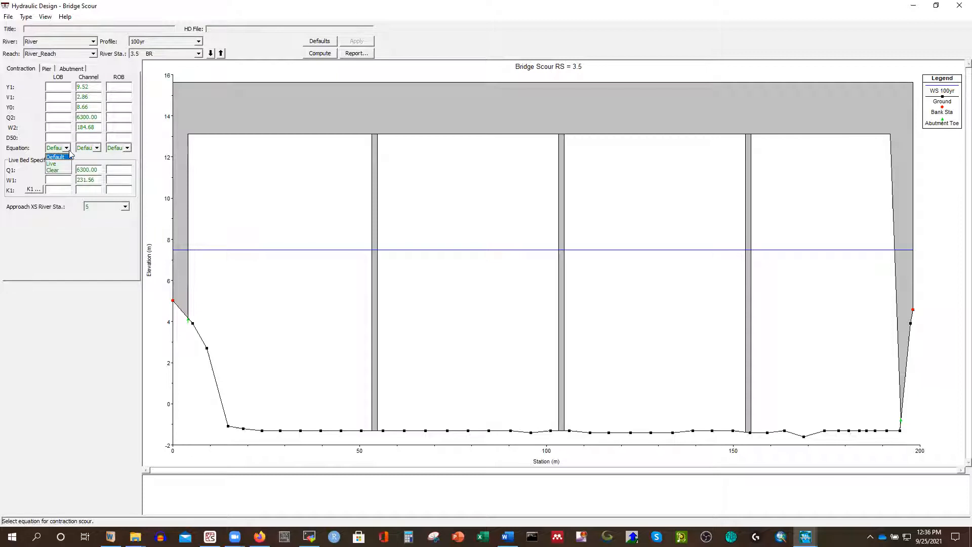
pyautogui.click(58, 163)
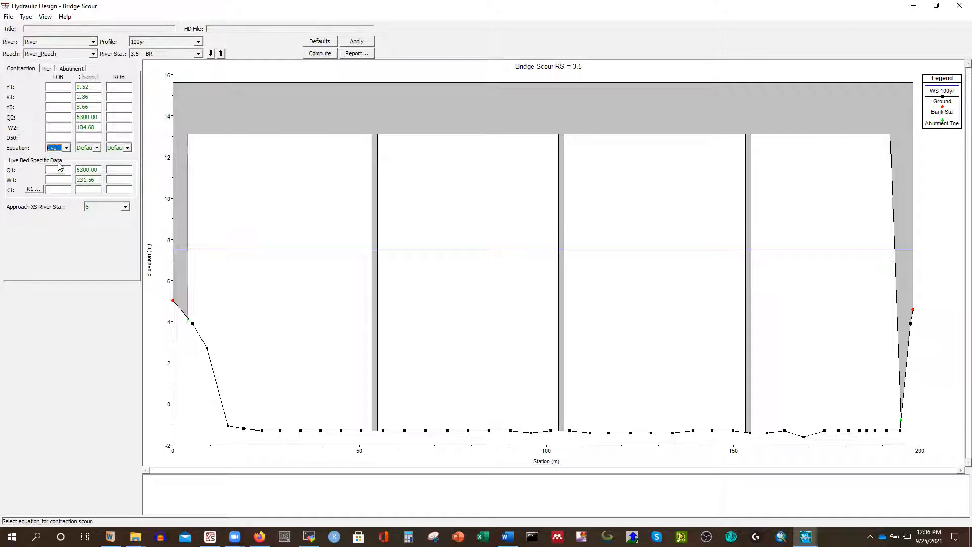
pyautogui.click(97, 149)
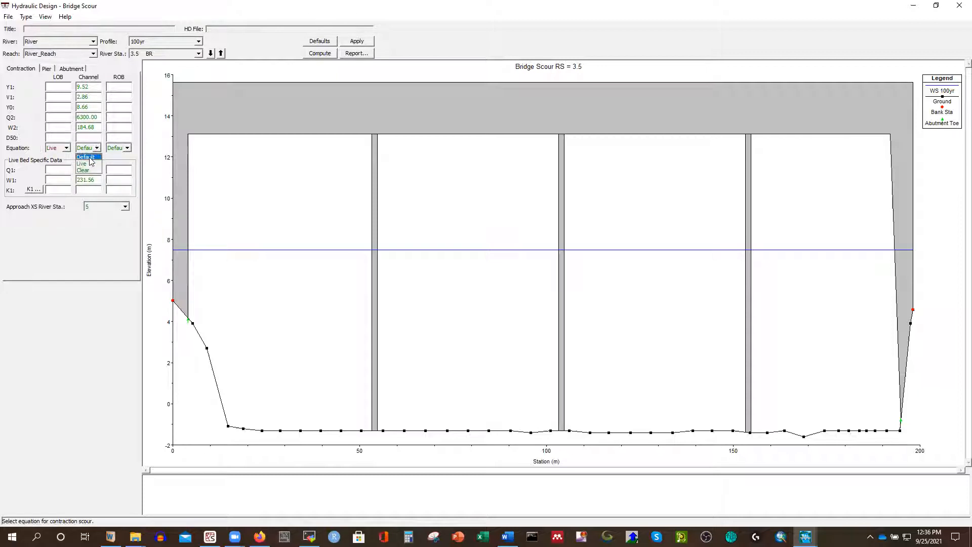
pyautogui.click(88, 157)
pyautogui.click(127, 147)
pyautogui.click(95, 147)
pyautogui.click(67, 148)
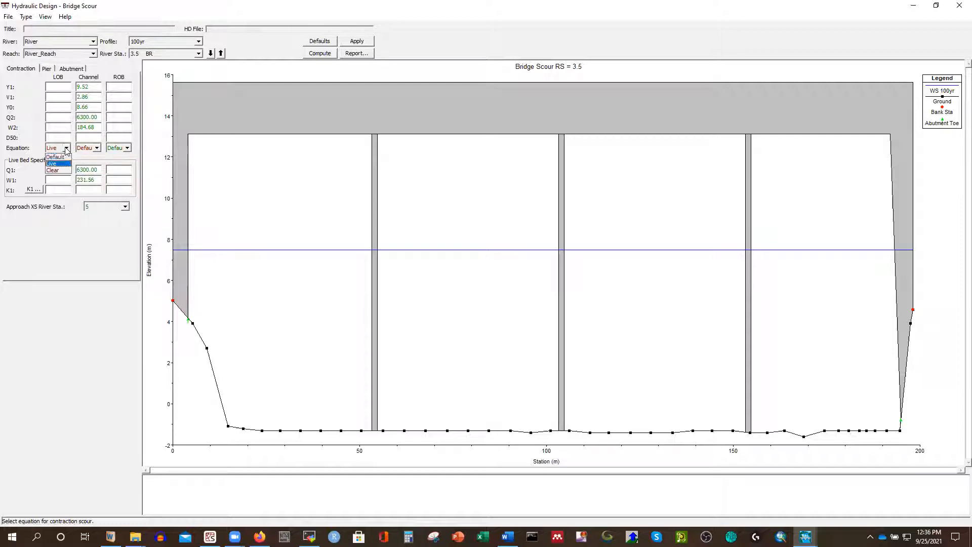
pyautogui.click(60, 157)
pyautogui.click(57, 87)
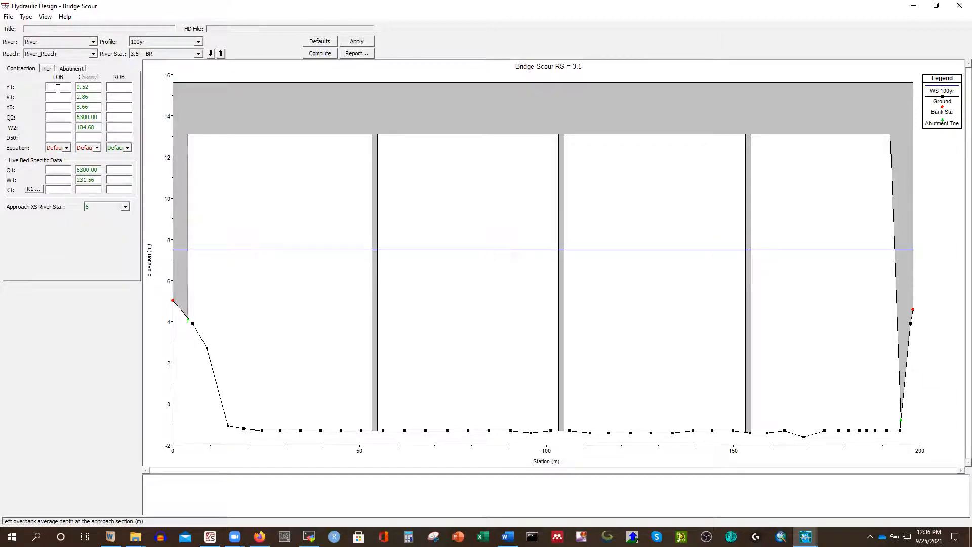
pyautogui.click(319, 43)
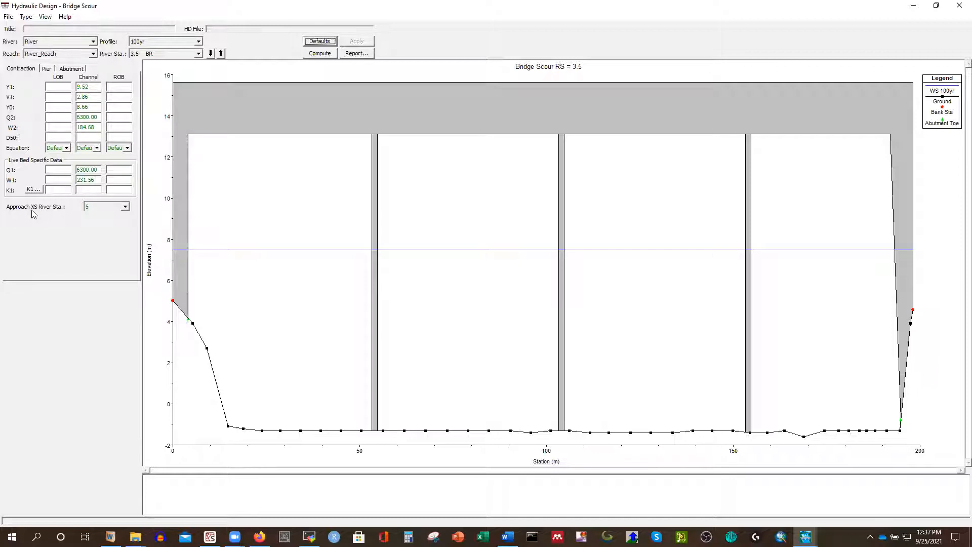
# Step: Check the approach cross section choices, keeping river station 5, and examine the Y1, V1 and Y0 contraction inputs
pyautogui.click(125, 207)
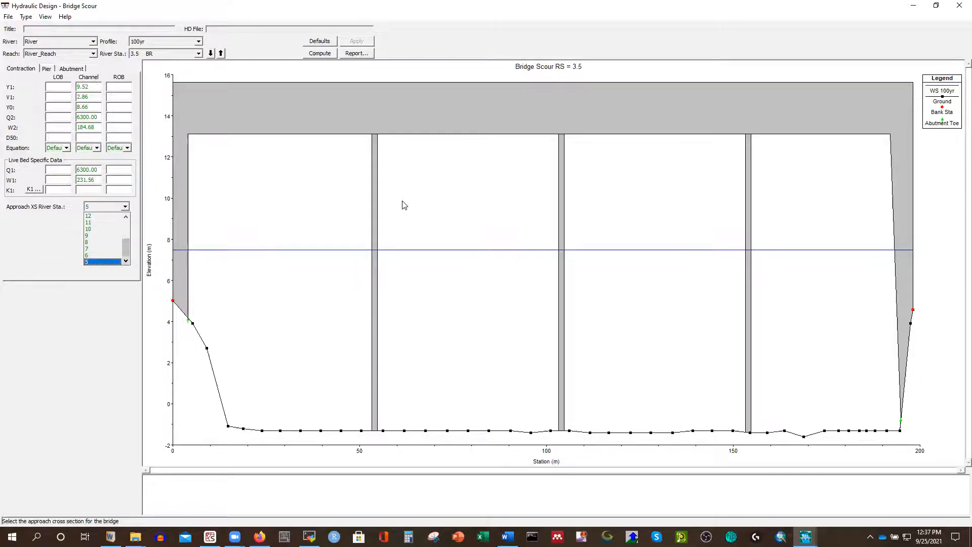
pyautogui.click(91, 262)
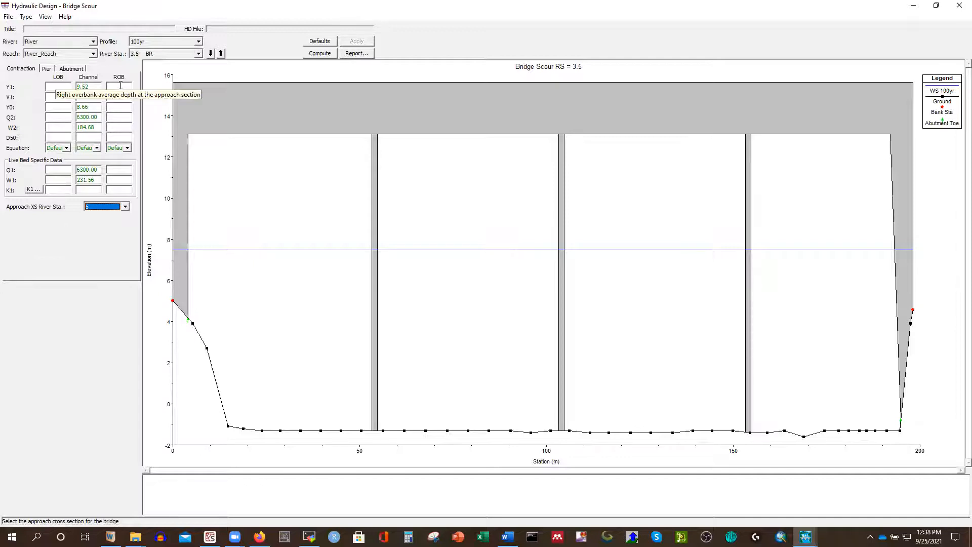
pyautogui.click(61, 87)
pyautogui.click(57, 110)
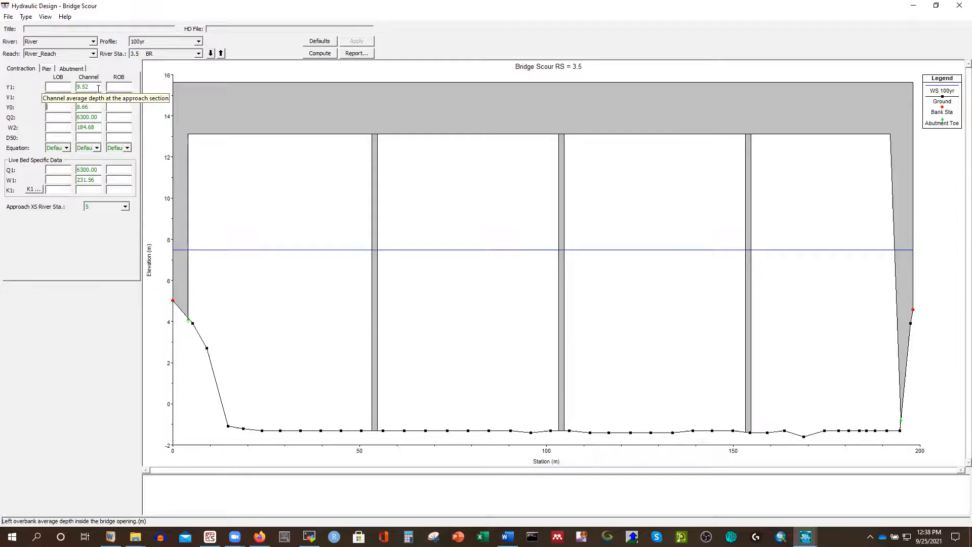
pyautogui.click(56, 87)
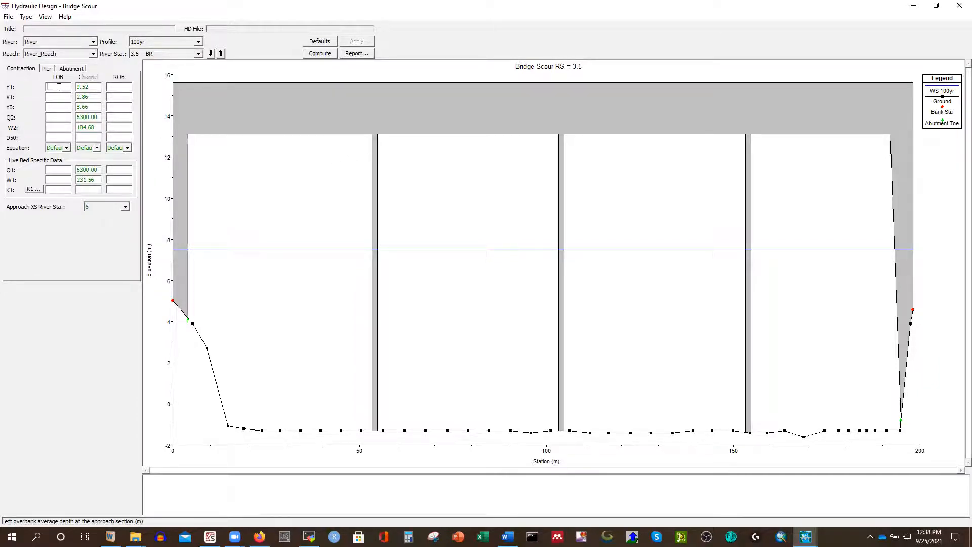
pyautogui.click(122, 88)
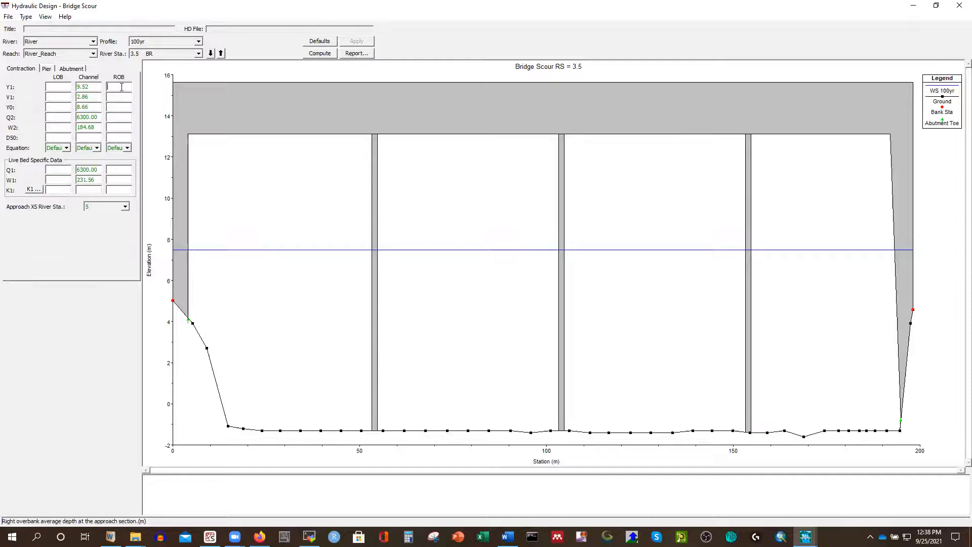
pyautogui.click(53, 96)
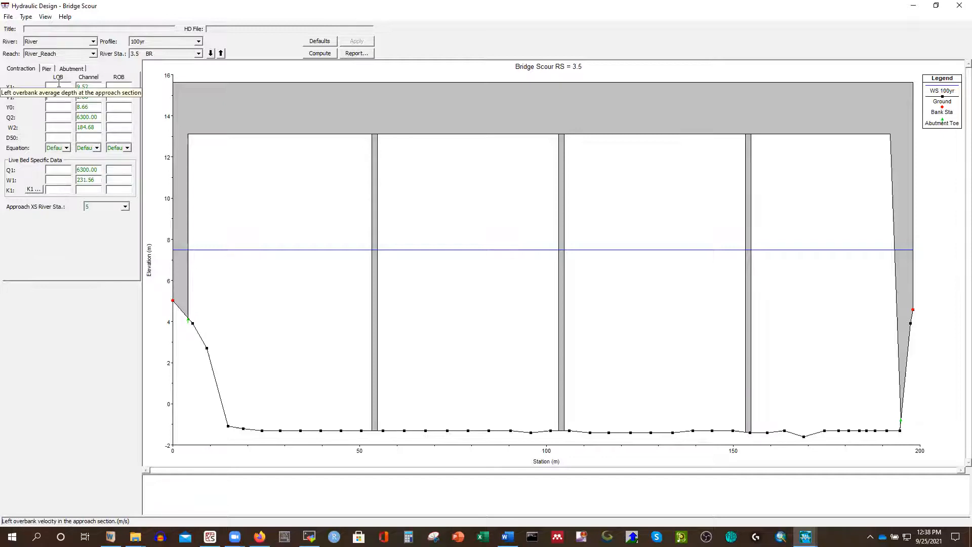
pyautogui.click(54, 86)
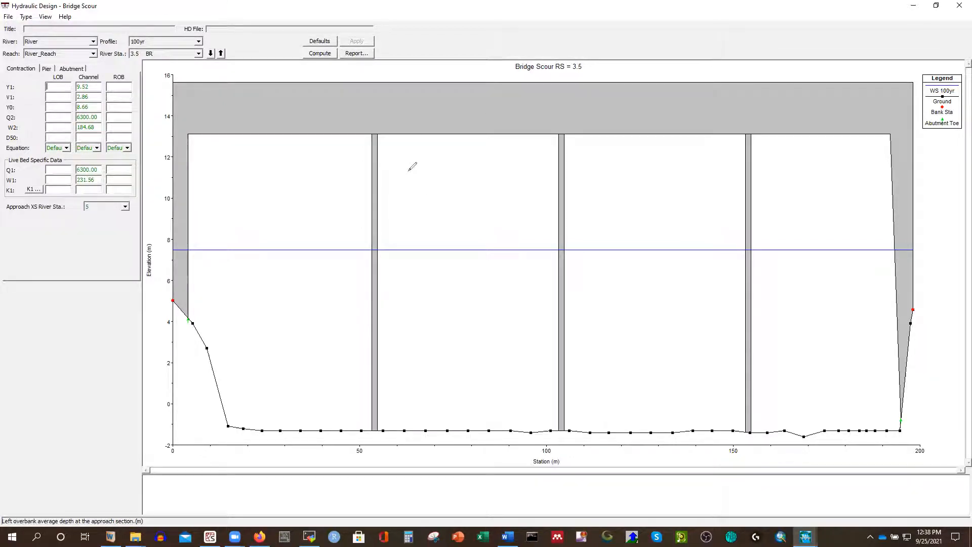
pyautogui.moveTo(412, 168)
pyautogui.mouseDown()
pyautogui.moveTo(416, 196)
pyautogui.moveTo(444, 193)
pyautogui.moveTo(463, 166)
pyautogui.moveTo(474, 174)
pyautogui.moveTo(504, 155)
pyautogui.moveTo(497, 151)
pyautogui.moveTo(483, 177)
pyautogui.moveTo(516, 195)
pyautogui.moveTo(505, 180)
pyautogui.mouseUp()
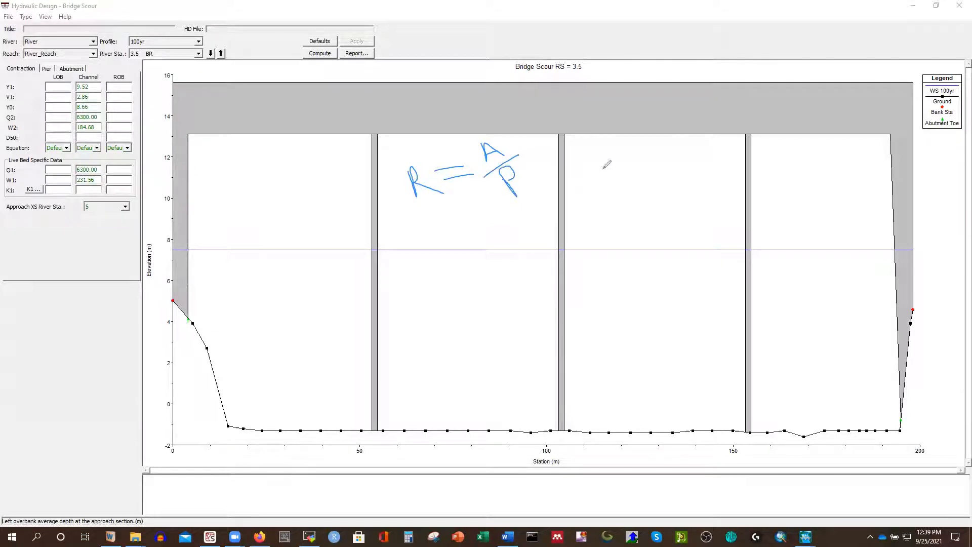
pyautogui.moveTo(571, 153); pyautogui.dragTo(589, 170)
pyautogui.moveTo(632, 204)
pyautogui.mouseDown()
pyautogui.moveTo(703, 195)
pyautogui.moveTo(704, 126)
pyautogui.mouseUp()
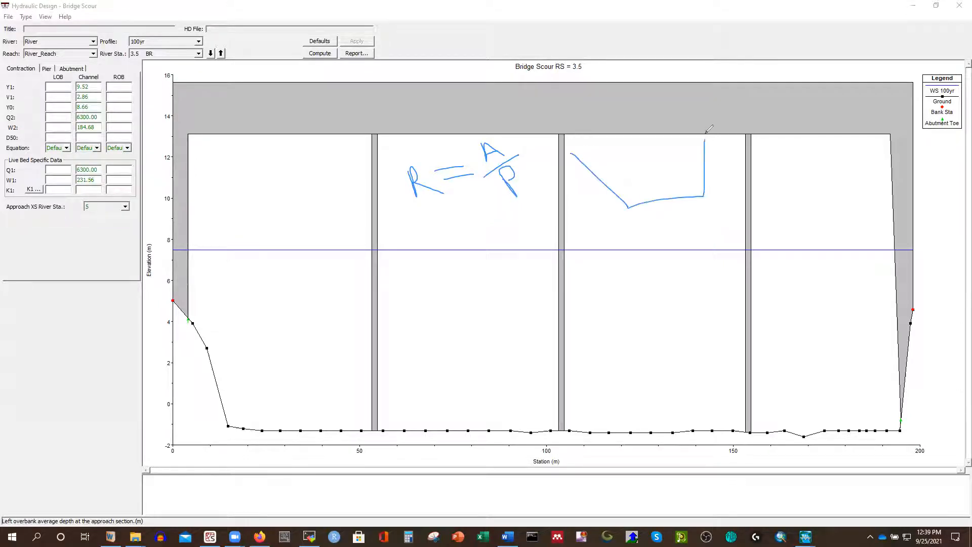
pyautogui.moveTo(590, 177); pyautogui.dragTo(705, 141)
pyautogui.moveTo(642, 157); pyautogui.dragTo(660, 196)
pyautogui.moveTo(633, 153)
pyautogui.mouseDown()
pyautogui.moveTo(642, 149)
pyautogui.moveTo(663, 173)
pyautogui.mouseUp()
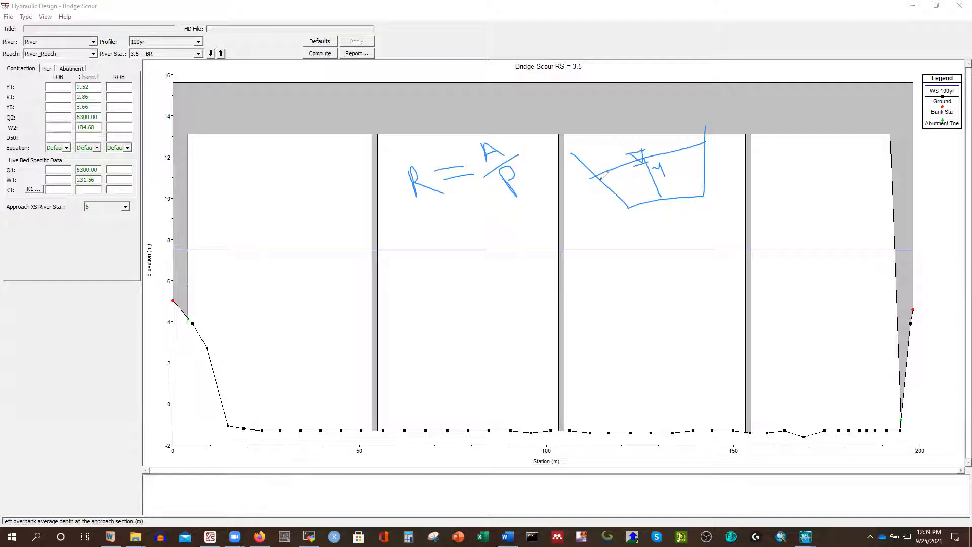
pyautogui.moveTo(594, 176)
pyautogui.mouseDown()
pyautogui.moveTo(628, 205)
pyautogui.moveTo(705, 195)
pyautogui.mouseUp()
pyautogui.moveTo(702, 143)
pyautogui.mouseDown()
pyautogui.moveTo(700, 186)
pyautogui.moveTo(719, 180)
pyautogui.mouseUp()
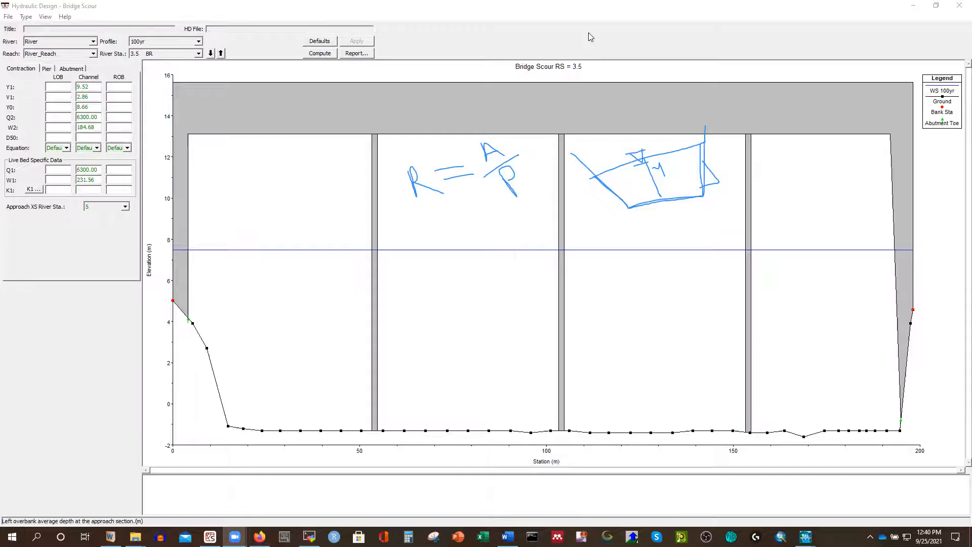
# Step: Enter the overbank Y1 depths as 0.99 left and 1.94 right, and the V1 velocities as 0.35 left and 0.26 right
pyautogui.click(64, 87)
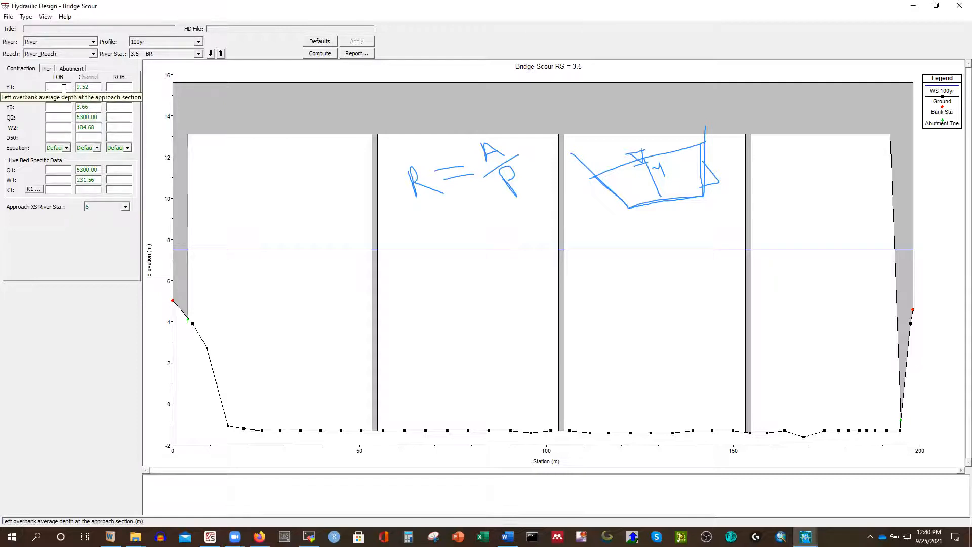
pyautogui.write('0.99')
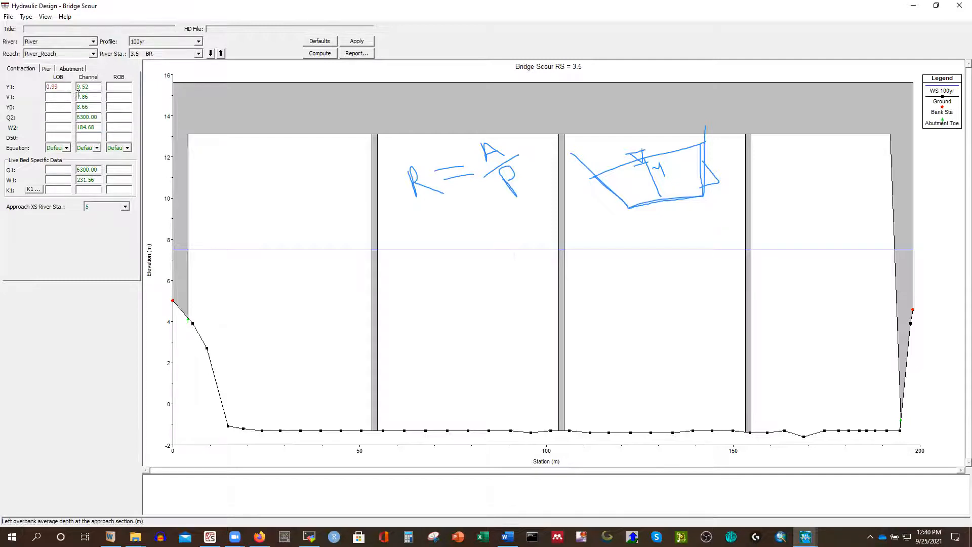
pyautogui.click(114, 87)
pyautogui.write('1.94')
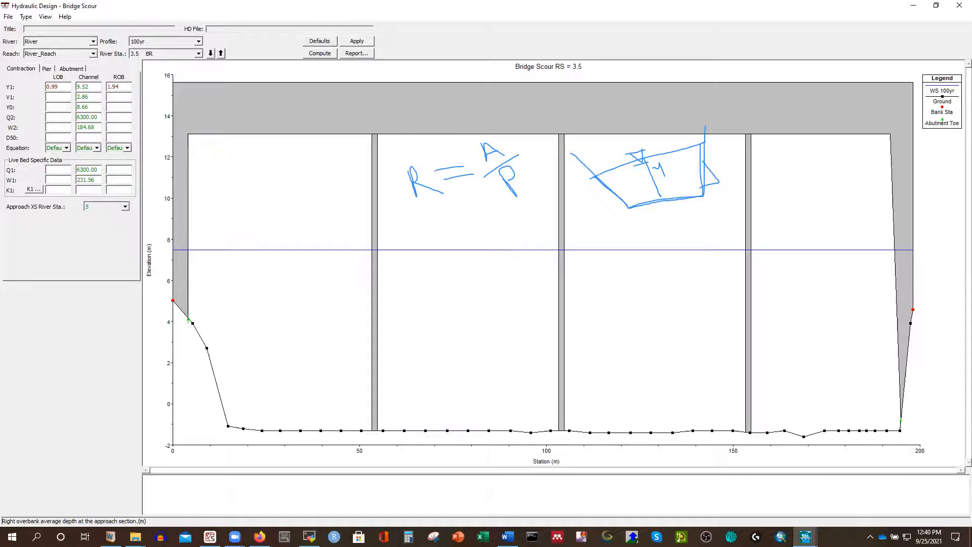
pyautogui.click(64, 95)
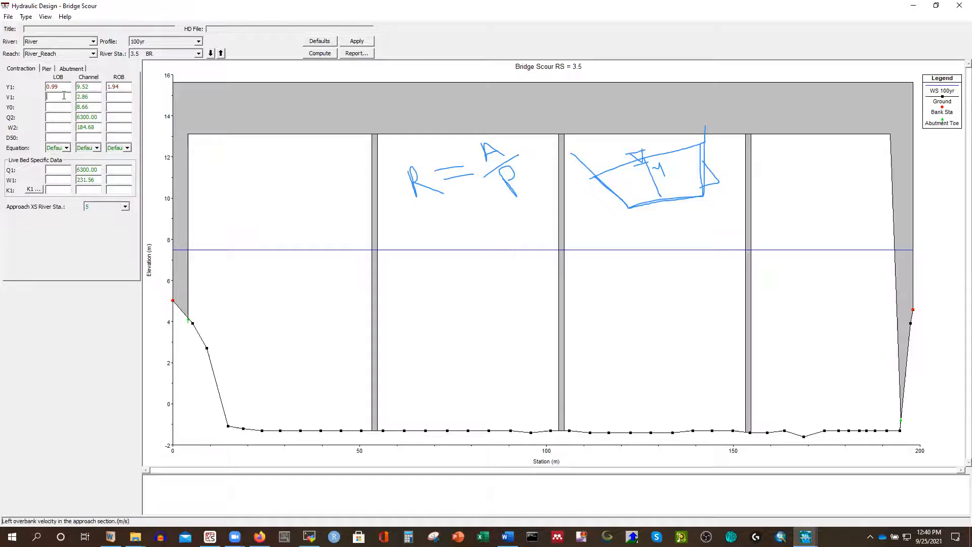
pyautogui.write('0.35')
pyautogui.click(121, 96)
pyautogui.write('0.26')
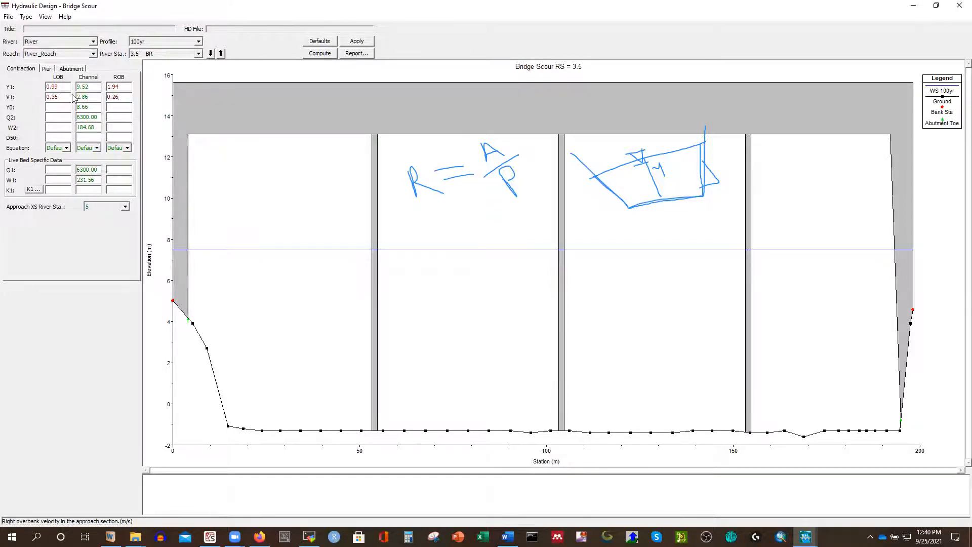
# Step: Set the overbank Y0 depths inside the bridge opening to 0.98 left and 0.85 right
pyautogui.click(62, 106)
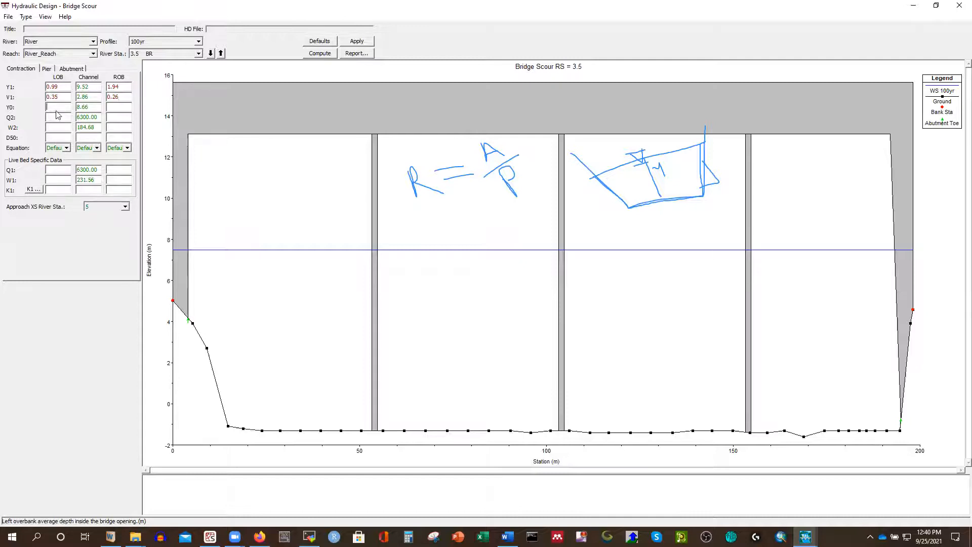
pyautogui.write('0.98')
pyautogui.click(111, 107)
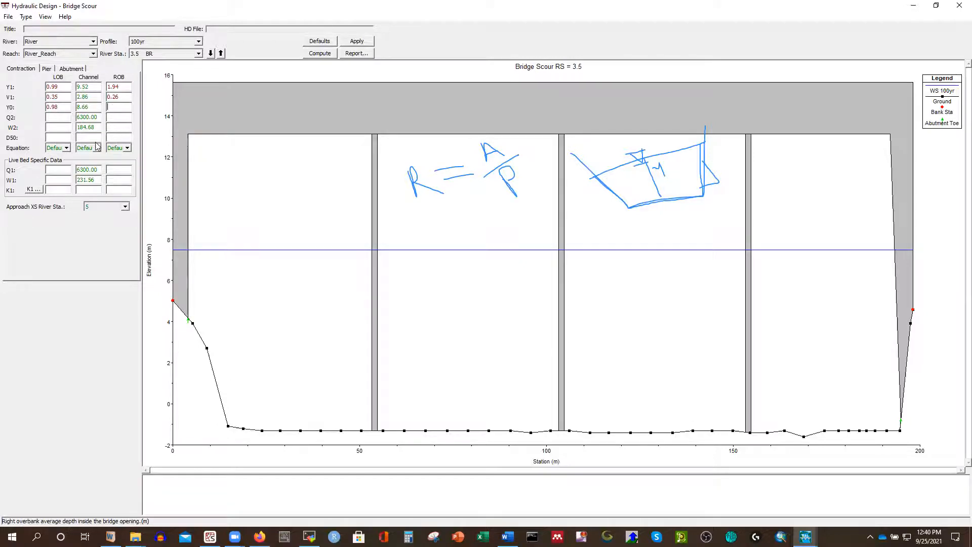
pyautogui.write('0.85')
# Step: Enter the overbank Q2 flows as 2.29 left and 0.10 right, and the W2 top widths as 5.71 left and 0.72 right
pyautogui.click(57, 118)
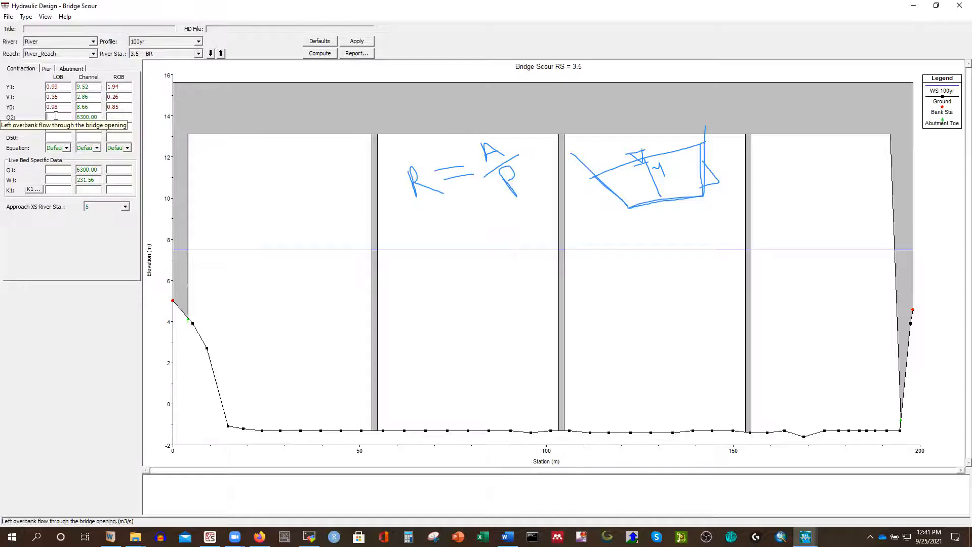
pyautogui.write('2.29')
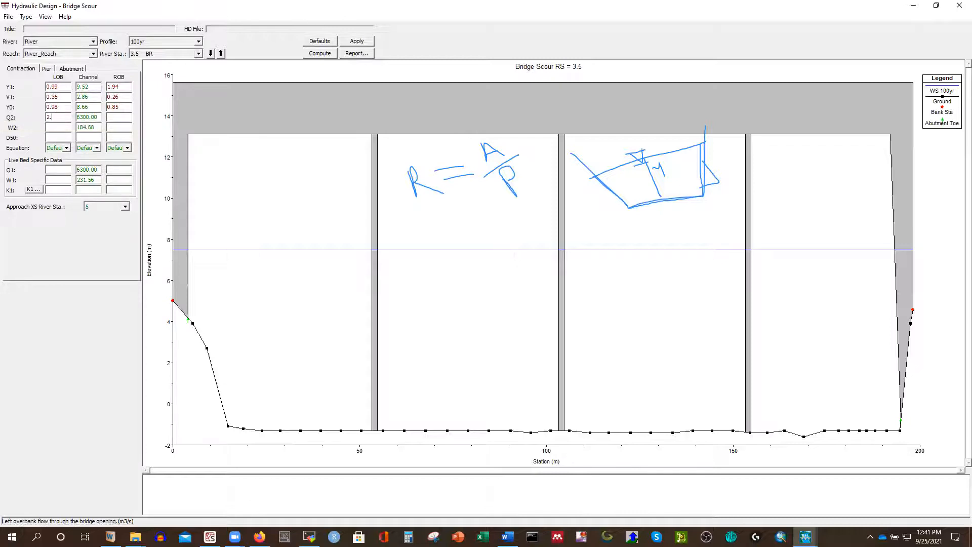
pyautogui.click(124, 117)
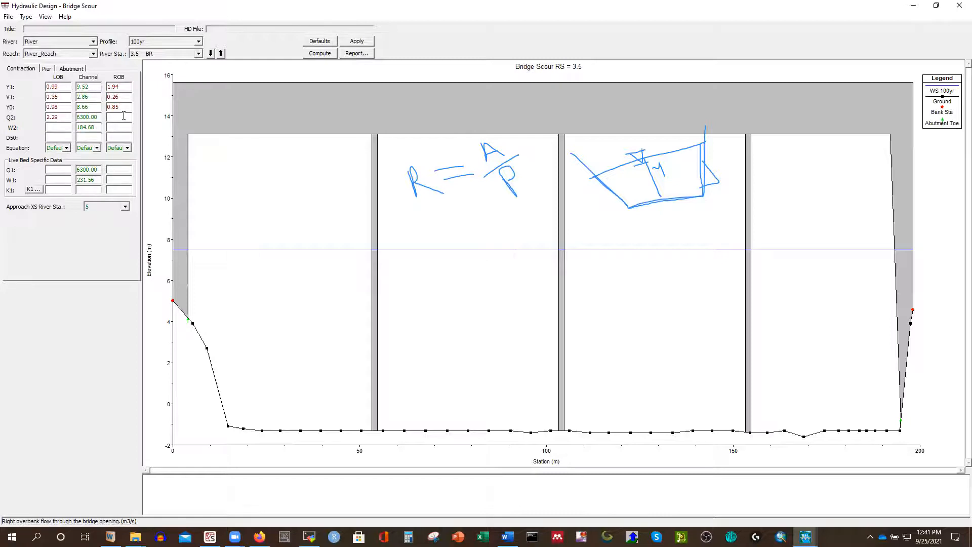
pyautogui.write('0.10')
pyautogui.press('Tab')
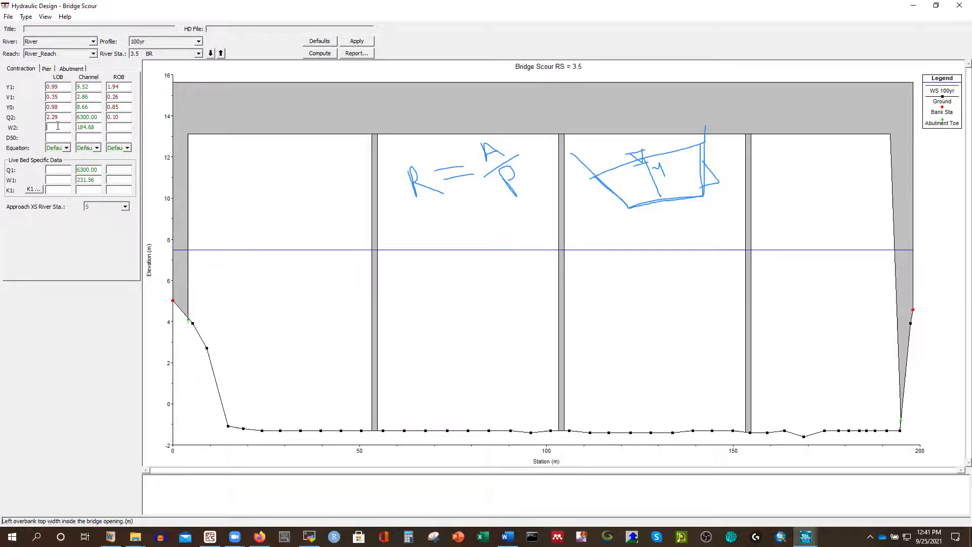
pyautogui.write('5.71')
pyautogui.click(121, 127)
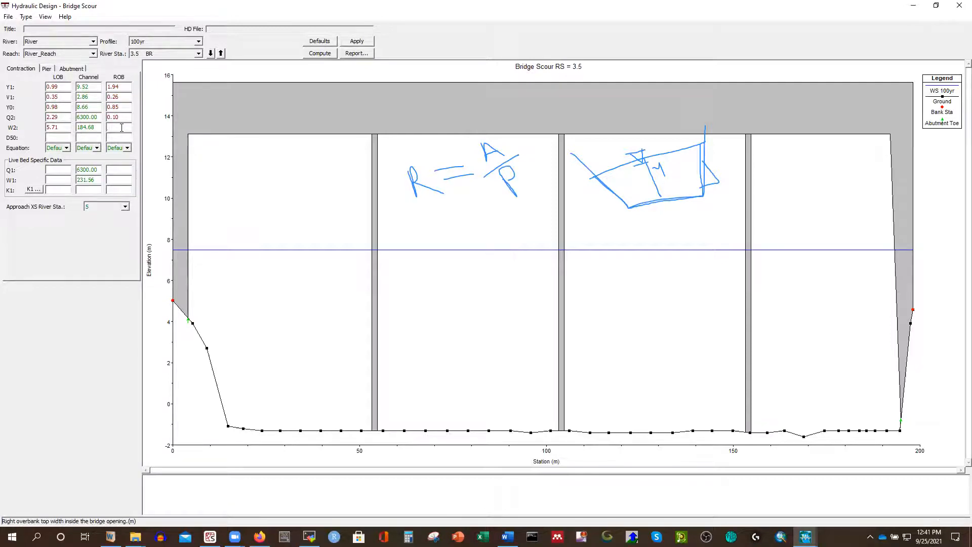
pyautogui.write('0.72')
# Step: Switch to the Word document "D50 of Muhuri" and examine its grain size distribution curves for the D50 values
pyautogui.click(59, 138)
pyautogui.click(507, 536)
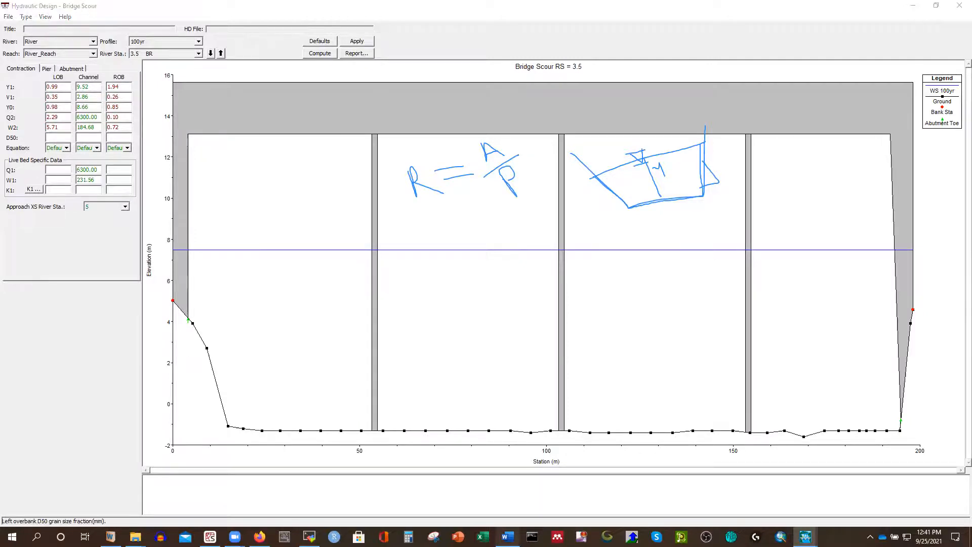
pyautogui.scroll(-6, 400, 173)
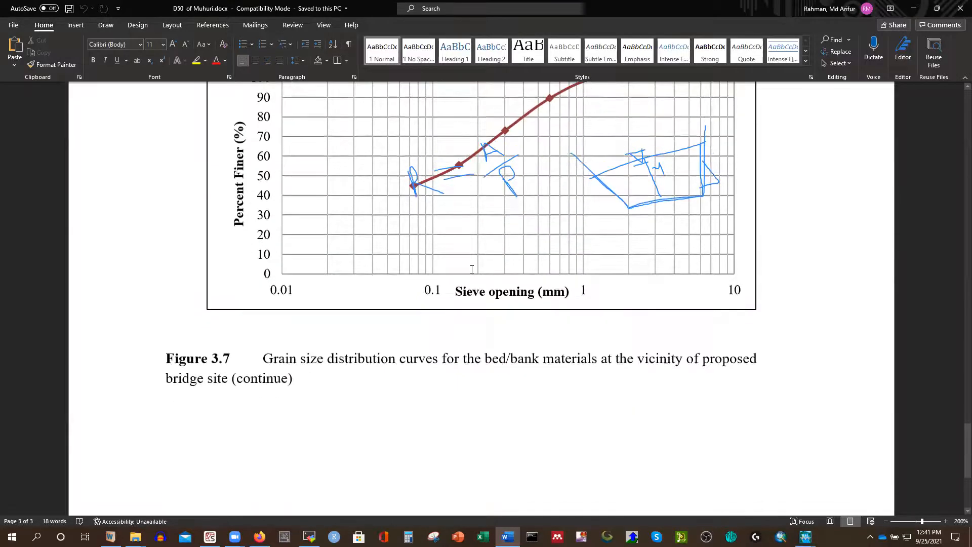
pyautogui.scroll(8, 482, 275)
pyautogui.scroll(5, 483, 287)
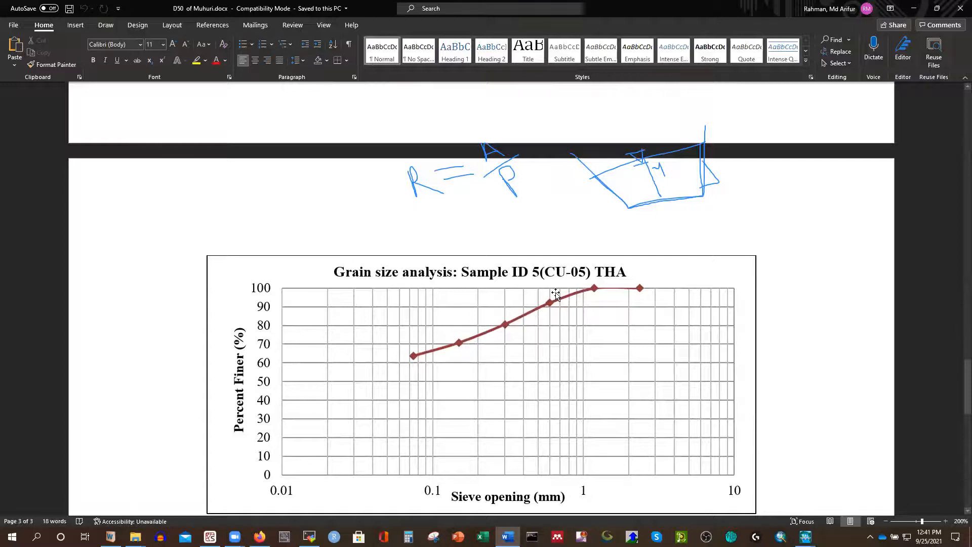
pyautogui.scroll(-1, 561, 282)
pyautogui.scroll(-4, 571, 228)
pyautogui.scroll(3, 568, 203)
pyautogui.scroll(-4, 536, 233)
pyautogui.scroll(1, 523, 251)
pyautogui.scroll(-5, 524, 258)
pyautogui.scroll(-5, 526, 268)
pyautogui.scroll(10, 524, 268)
pyautogui.scroll(-9, 524, 269)
pyautogui.scroll(15, 523, 270)
pyautogui.scroll(2, 521, 272)
pyautogui.scroll(-2, 557, 303)
pyautogui.scroll(2, 560, 304)
pyautogui.scroll(-10, 560, 304)
pyautogui.scroll(-5, 560, 304)
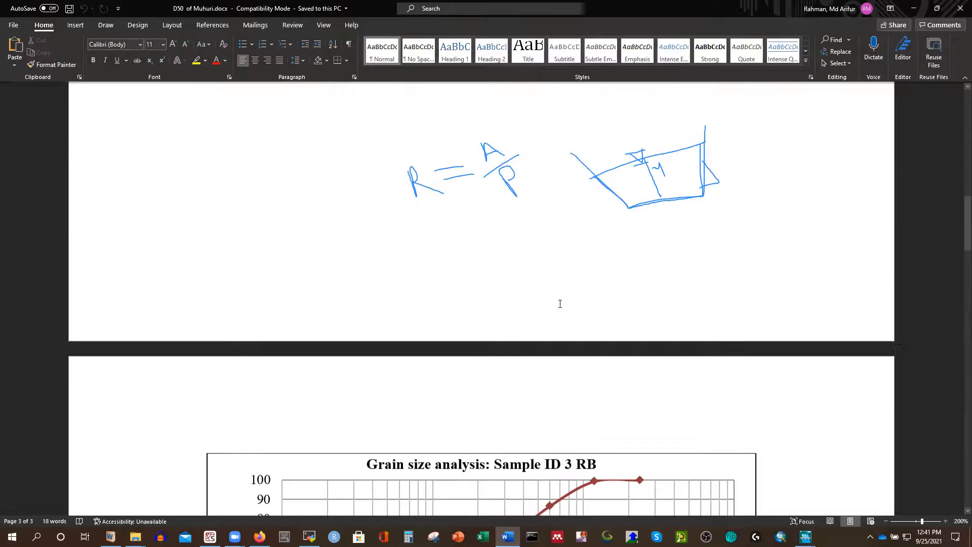
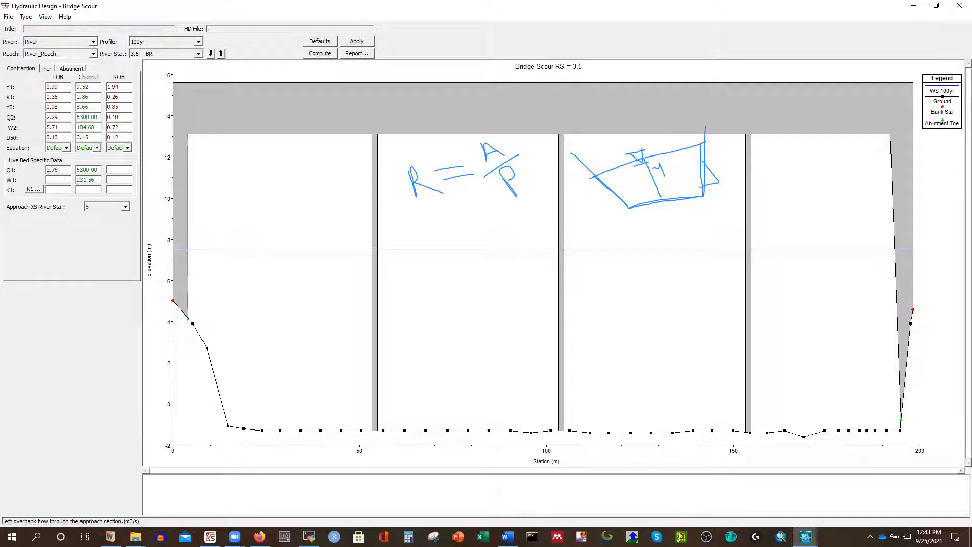
# Step: Set the right overbank Q1 to 0.46 and the approach W1 top widths to 8.07 left and 0.90 right
pyautogui.click(122, 171)
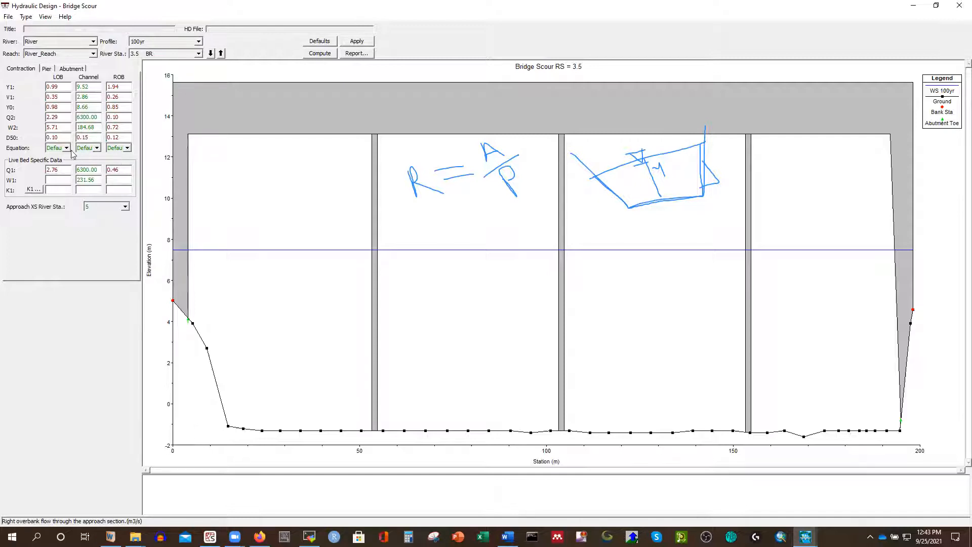
pyautogui.click(55, 180)
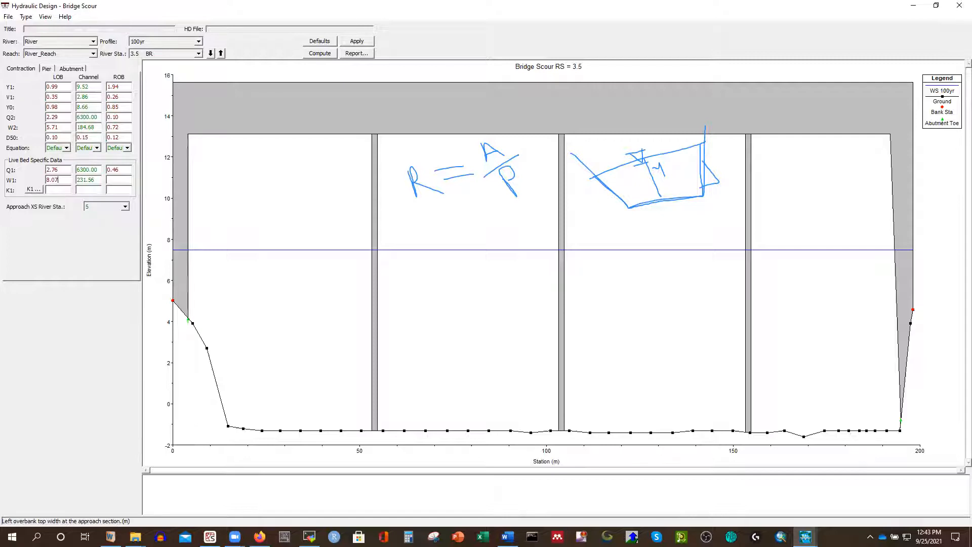
pyautogui.click(115, 181)
pyautogui.write('0.90')
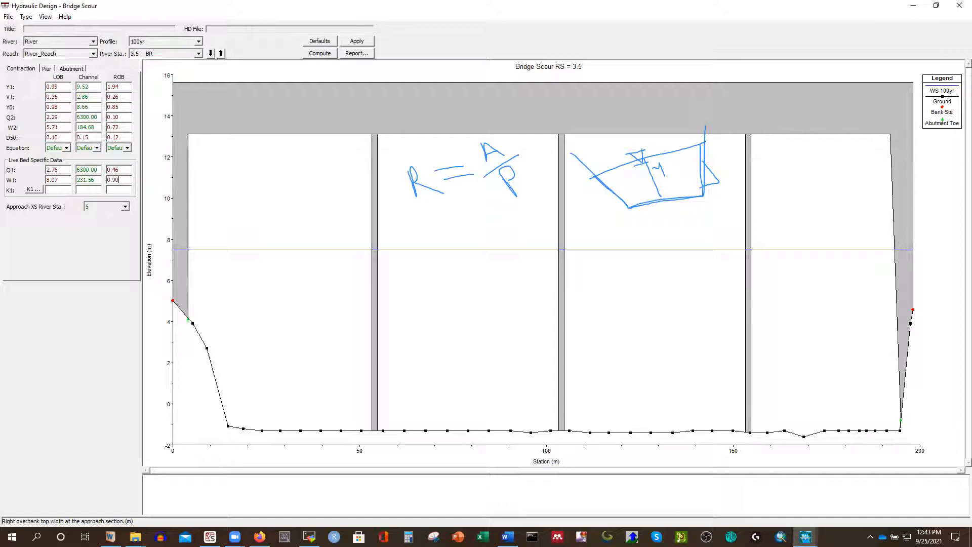
# Step: Compute the K1 factors for contraction scour at a water temperature of 16.0 °C and accept them
pyautogui.click(34, 191)
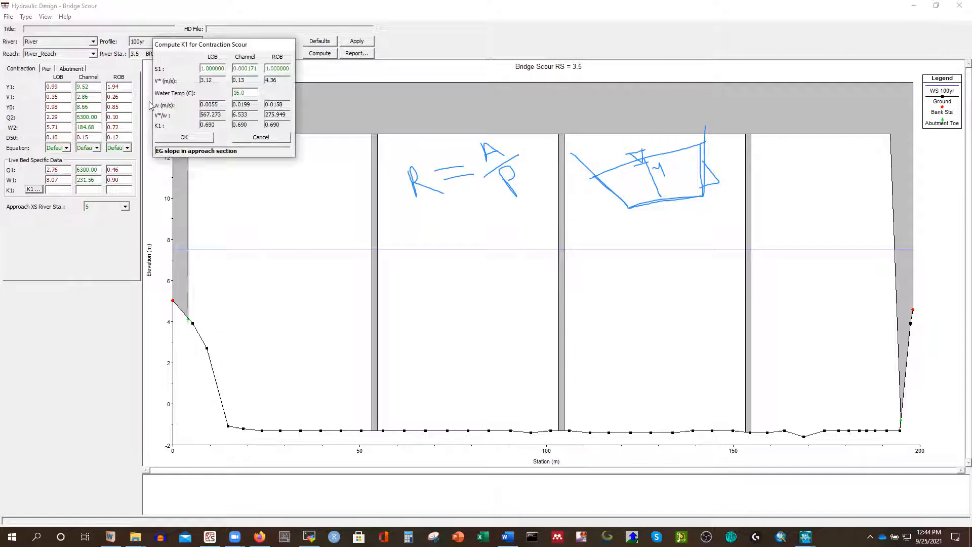
pyautogui.click(191, 137)
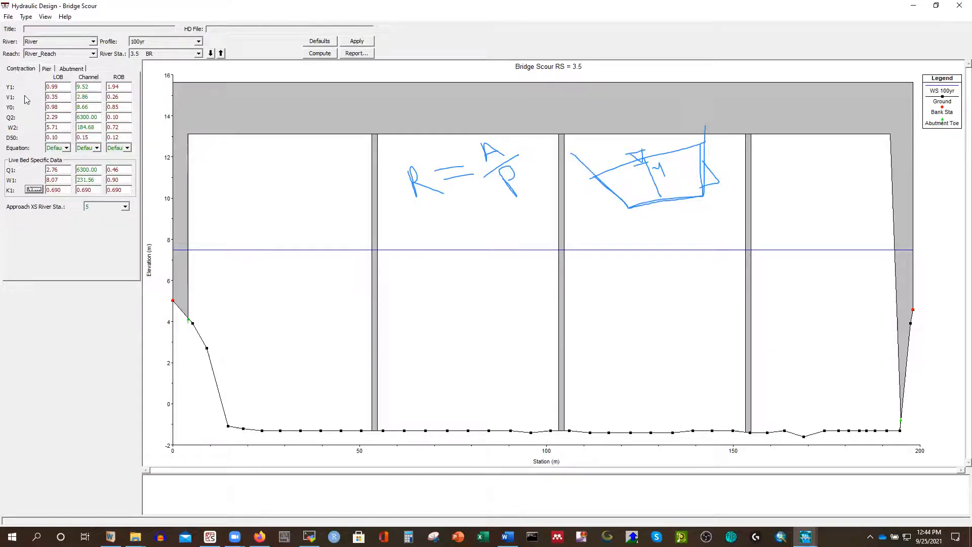
# Step: Switch to Chapter 11, Computing Scour at Bridges, in the HEC-RAS 6.0 Users Manual and examine its example bridge scour windows
pyautogui.click(545, 35)
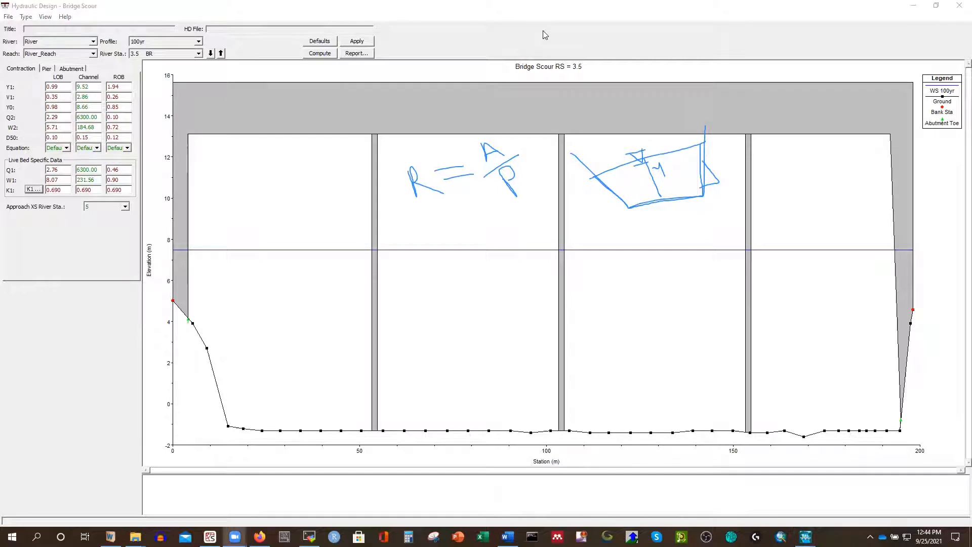
pyautogui.click(640, 60)
pyautogui.click(372, 28)
pyautogui.click(67, 18)
pyautogui.click(67, 19)
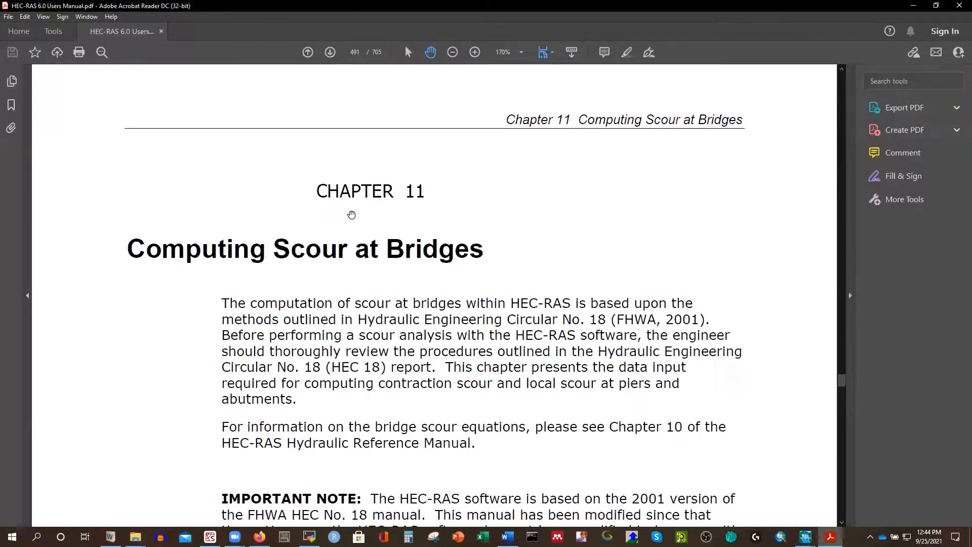
pyautogui.scroll(-10, 470, 281)
pyautogui.scroll(-15, 470, 282)
pyautogui.scroll(-5, 456, 293)
pyautogui.scroll(6, 451, 293)
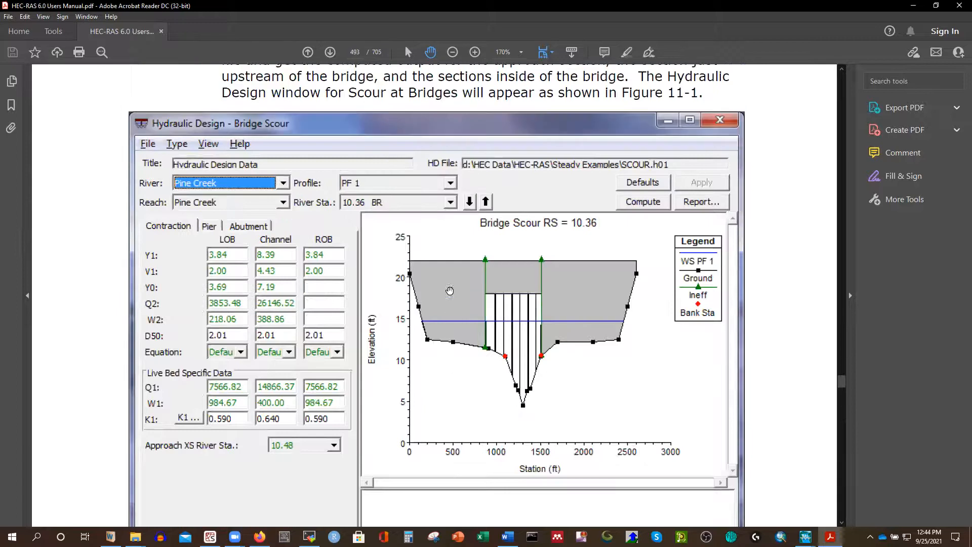
pyautogui.scroll(1, 450, 290)
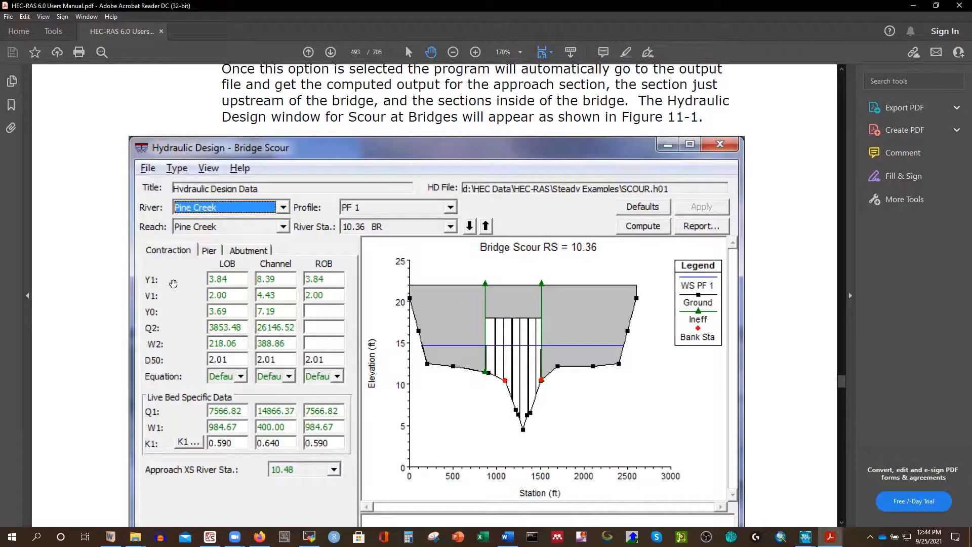
pyautogui.scroll(-6, 300, 280)
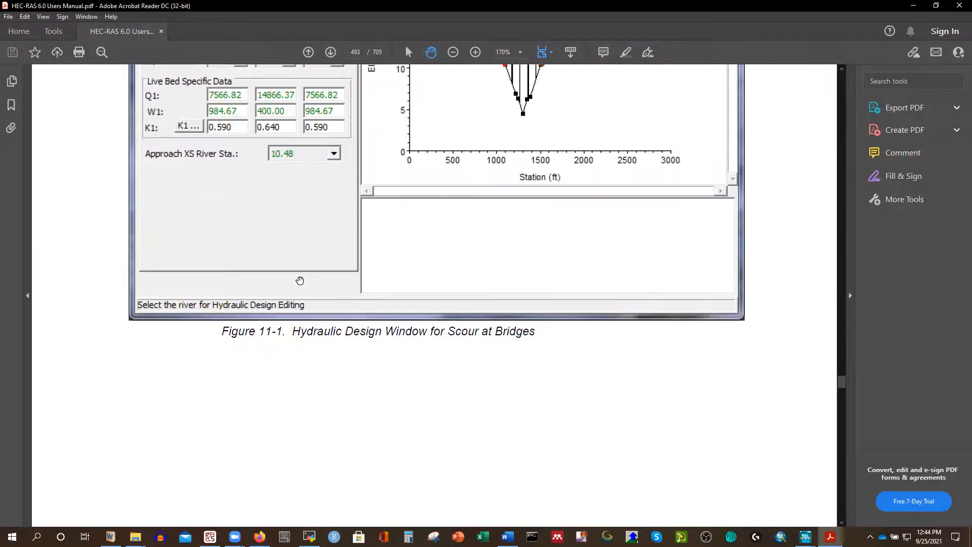
pyautogui.scroll(-12, 304, 284)
pyautogui.scroll(4, 314, 288)
pyautogui.scroll(-7, 415, 210)
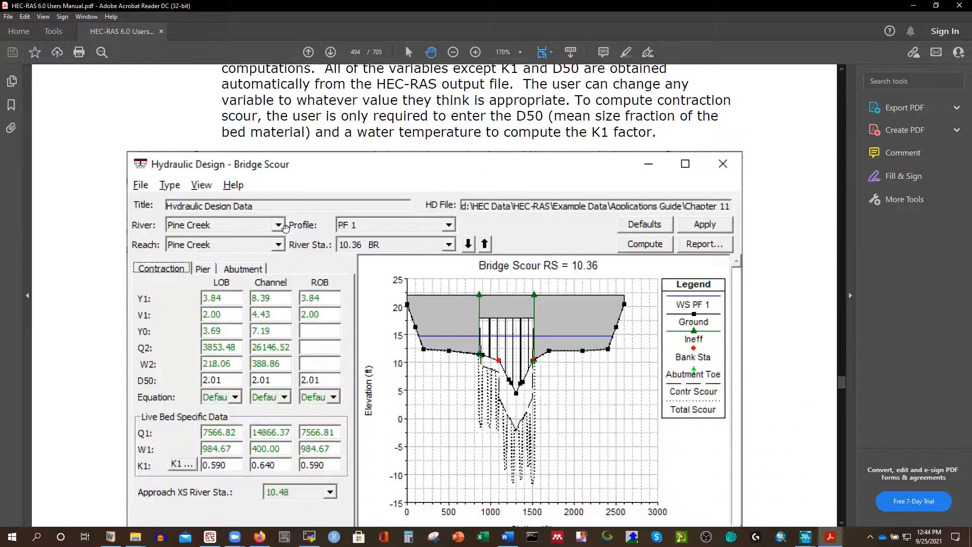
# Step: Read the manual's definitions of the contraction scour variables, from Y1, V1 and Y0 through Q2, W2, D50 and Equation
pyautogui.scroll(-12, 205, 224)
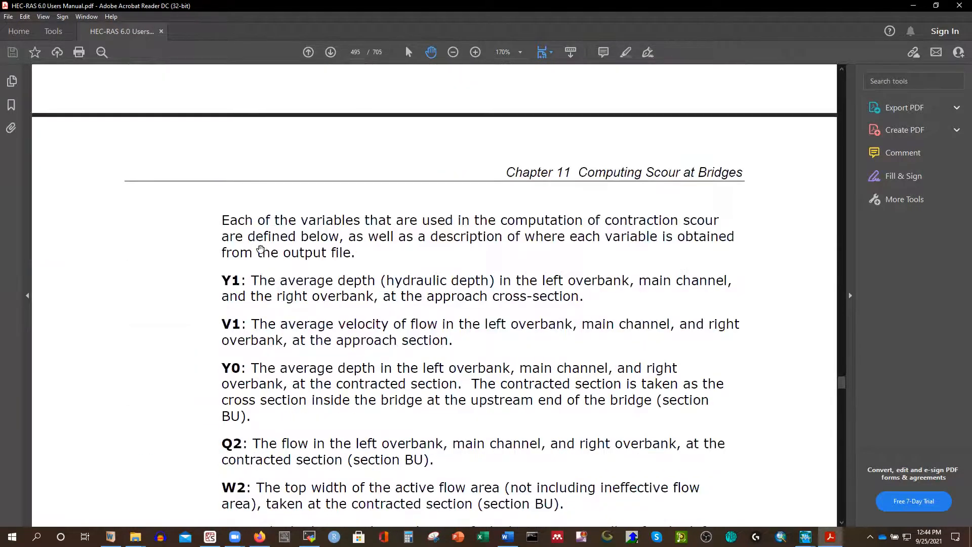
pyautogui.scroll(-1, 260, 248)
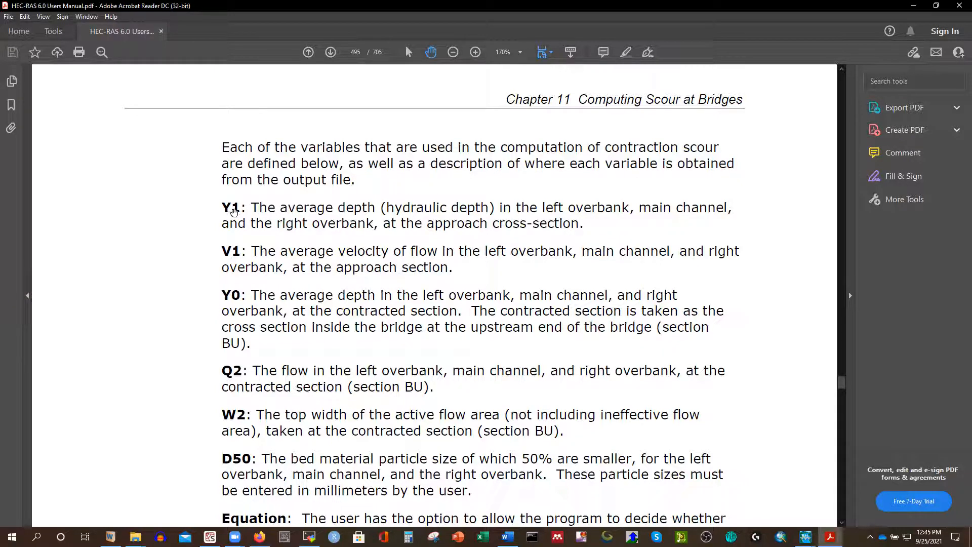
pyautogui.scroll(-1, 233, 212)
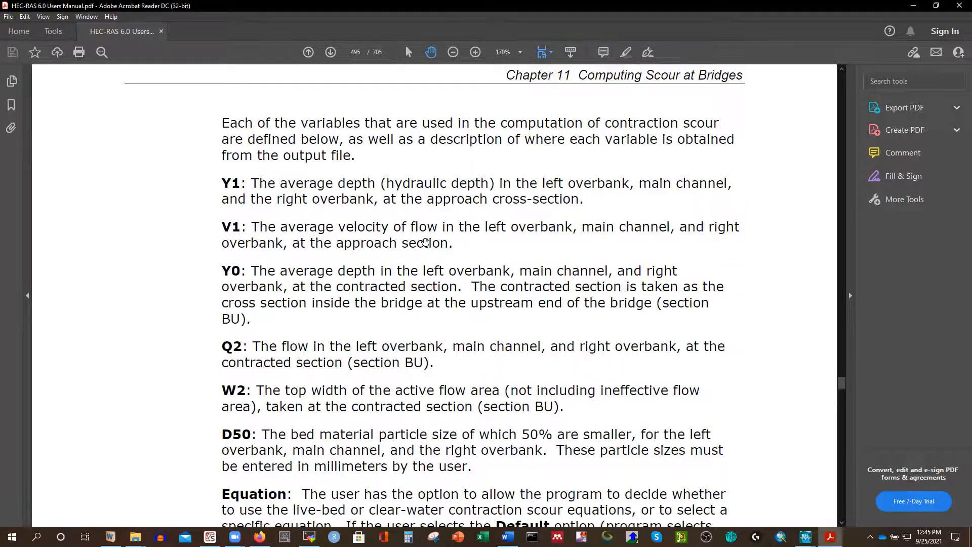
pyautogui.scroll(-3, 425, 242)
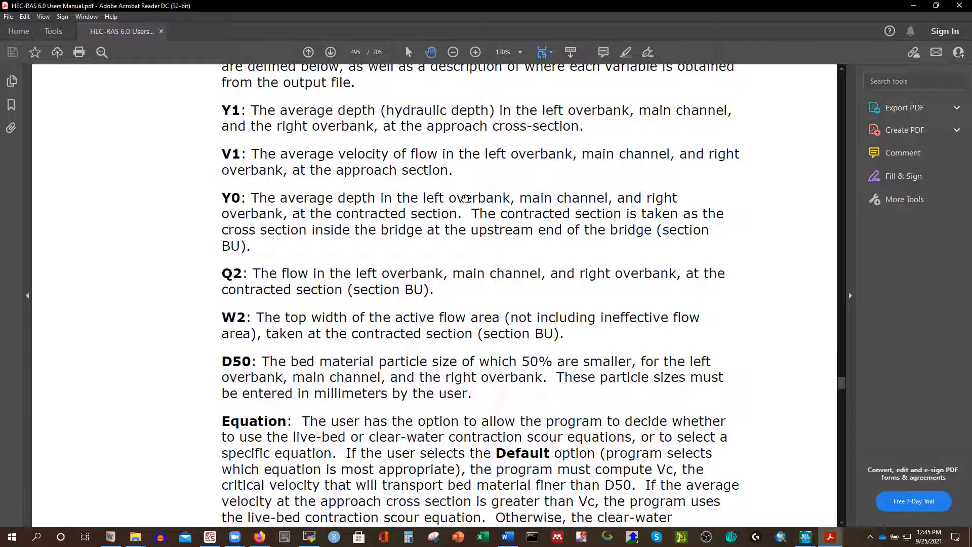
pyautogui.scroll(-1, 354, 273)
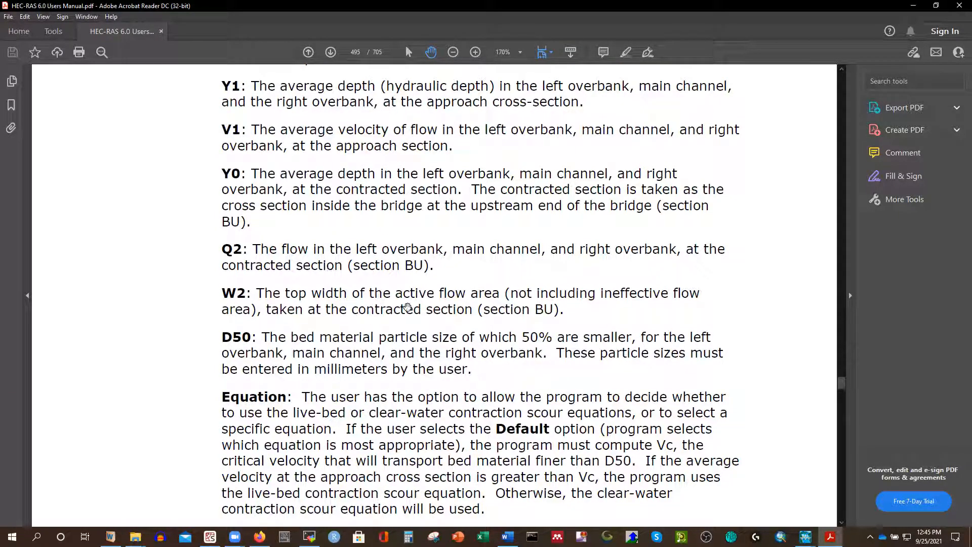
pyautogui.scroll(-3, 467, 310)
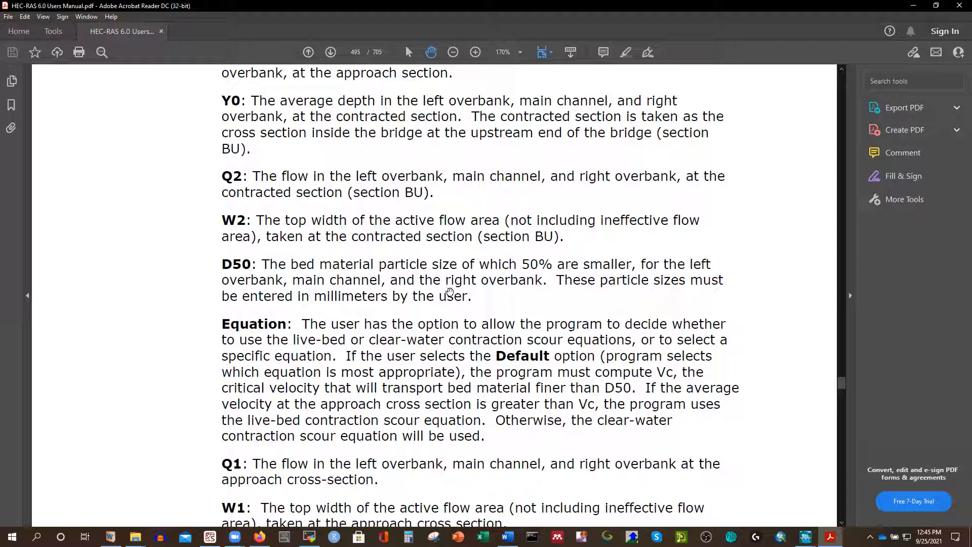
# Step: Read the manual's definitions of Equation, Q1, W1 and K1, examine Figure 11-3, and continue to the section on entering pier scour data
pyautogui.scroll(-2, 443, 304)
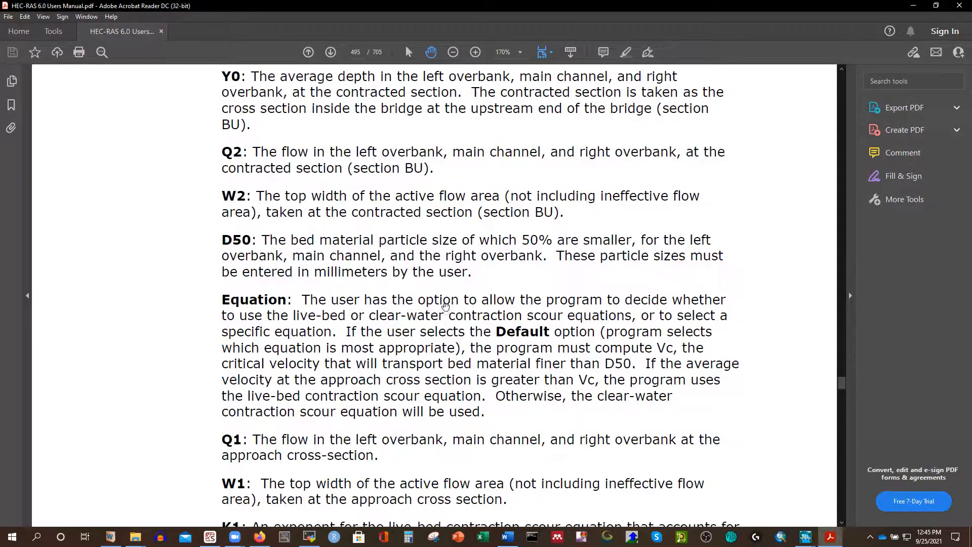
pyautogui.scroll(-1, 311, 312)
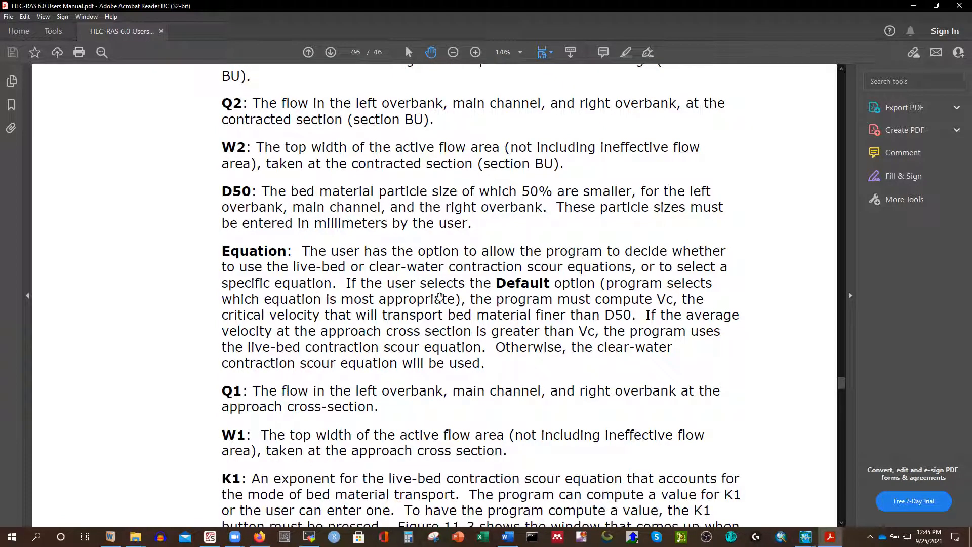
pyautogui.scroll(-5, 460, 276)
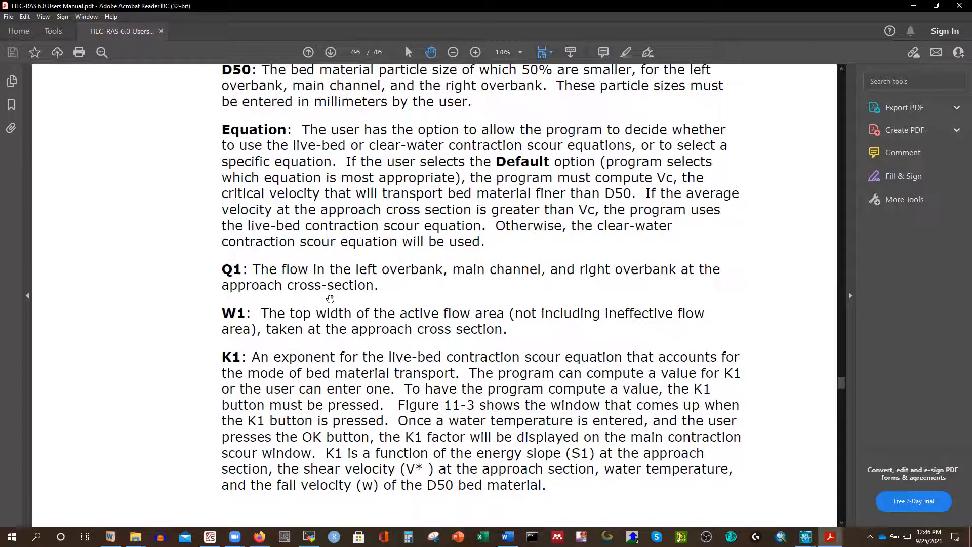
pyautogui.scroll(-1, 303, 352)
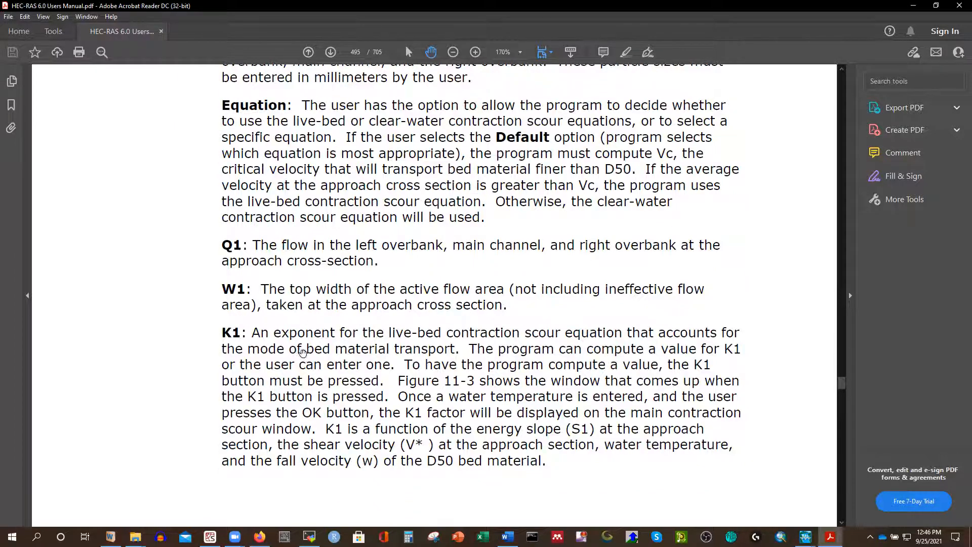
pyautogui.scroll(-3, 332, 349)
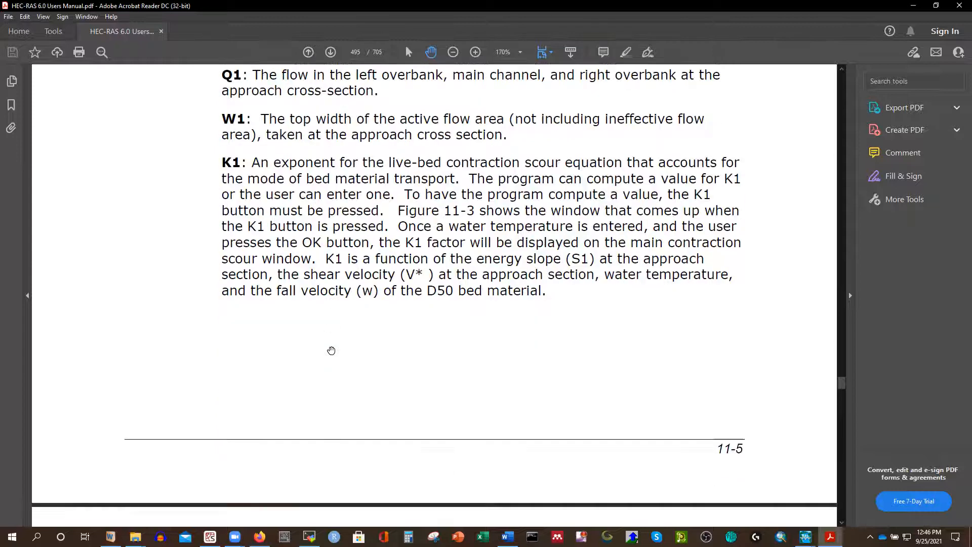
pyautogui.scroll(-7, 331, 351)
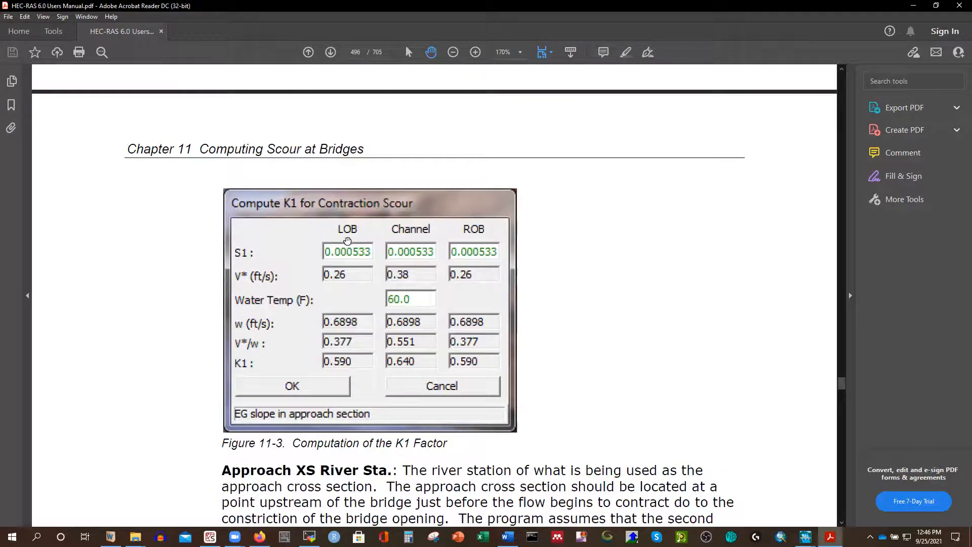
pyautogui.scroll(-3, 348, 274)
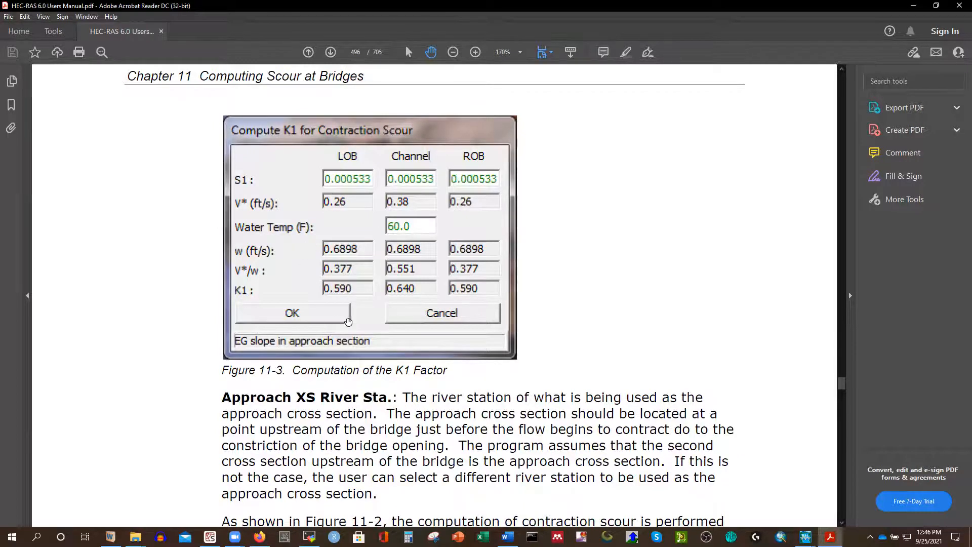
pyautogui.scroll(-18, 386, 321)
pyautogui.scroll(-5, 386, 321)
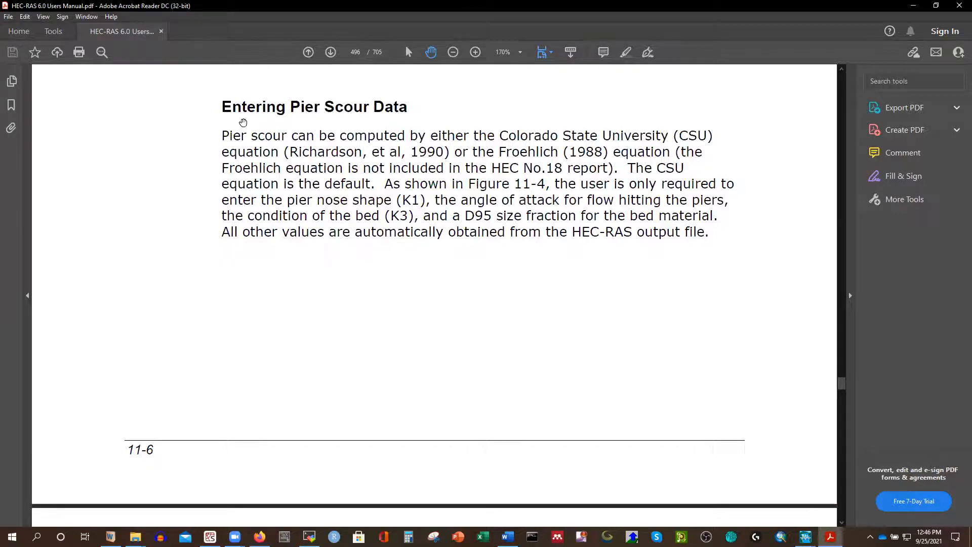
# Step: Switch to the HEC-RAS Bridge Scour window, open the pier scour data and select the CSU equation as the method
pyautogui.click(805, 537)
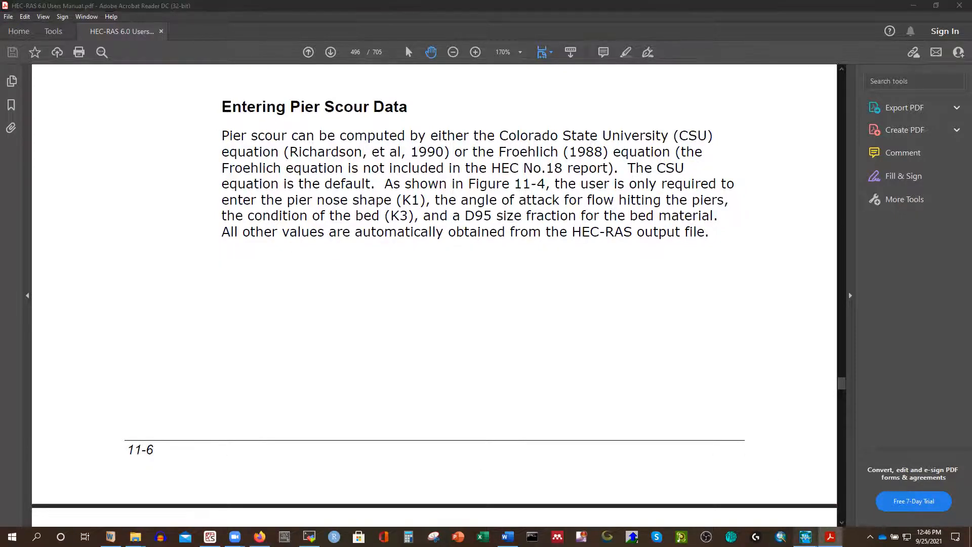
pyautogui.click(914, 498)
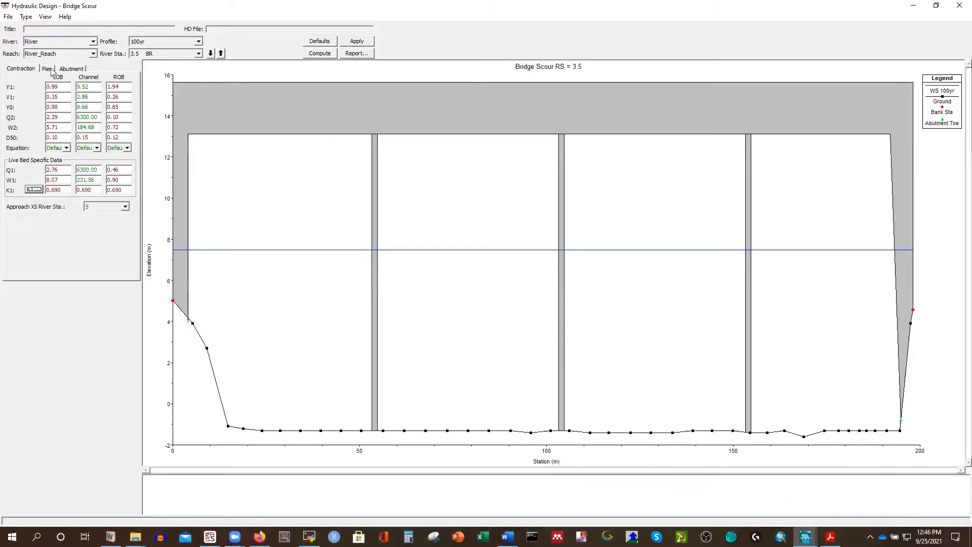
pyautogui.click(48, 69)
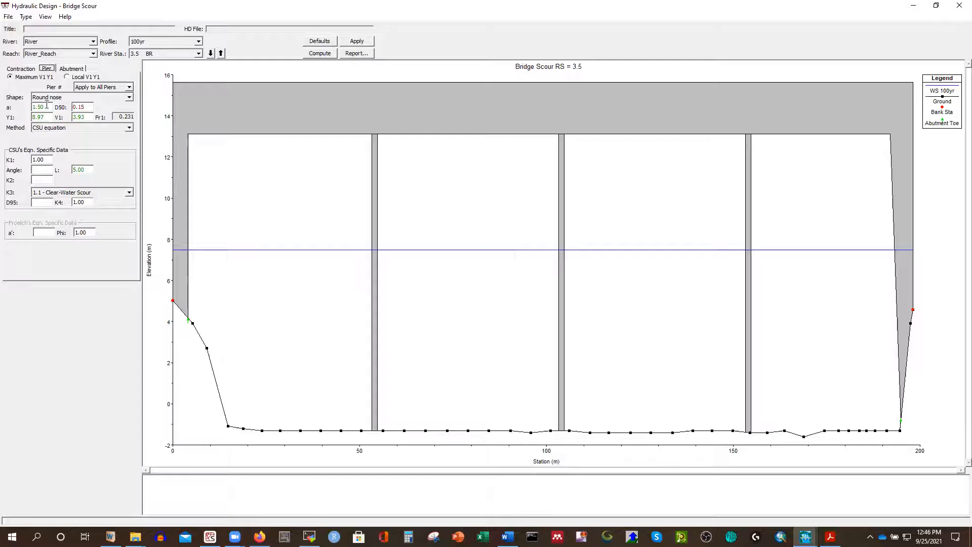
pyautogui.click(89, 107)
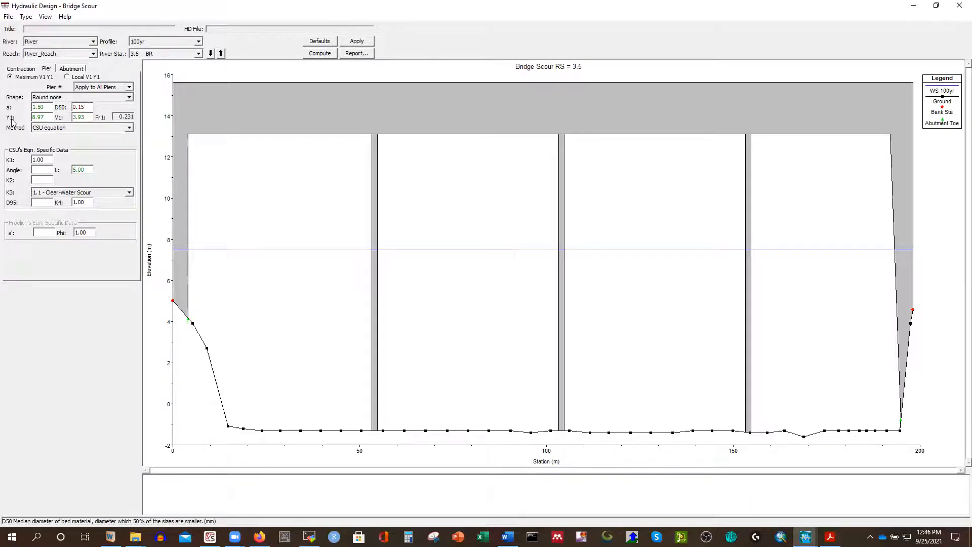
pyautogui.click(129, 129)
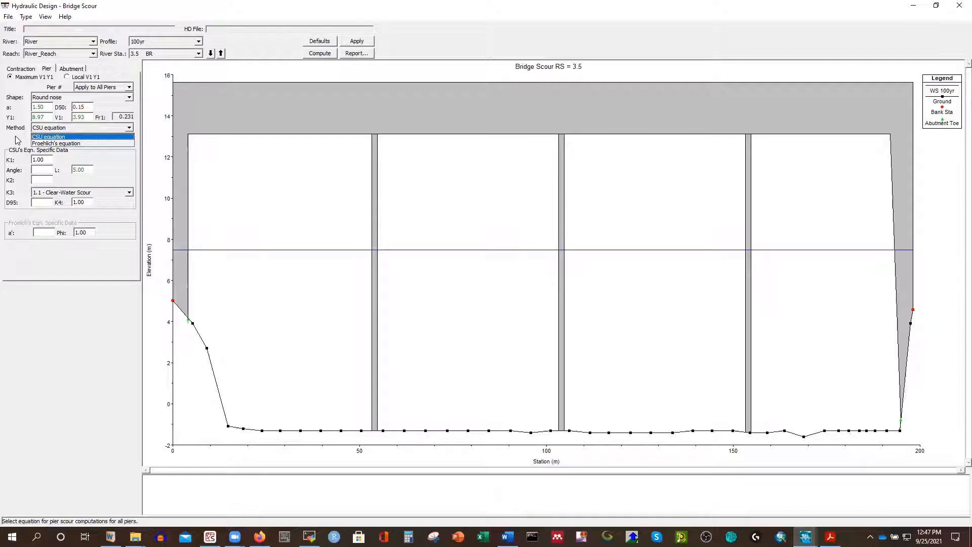
pyautogui.click(61, 137)
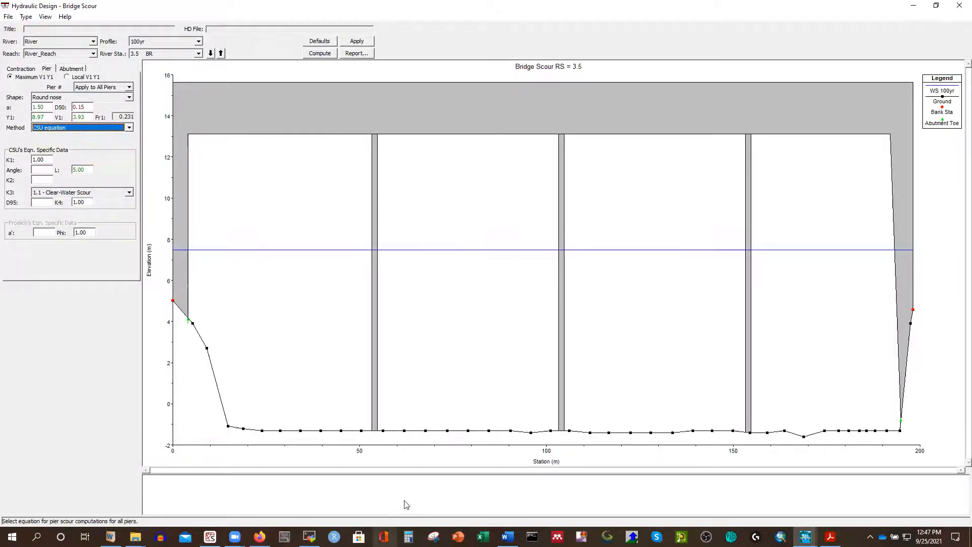
# Step: Consult the pier scour example in the Acrobat manual, and in the HEC-RAS Bridge Scour window set the pier angle to 0.00 and L to 1.50 m
pyautogui.click(830, 536)
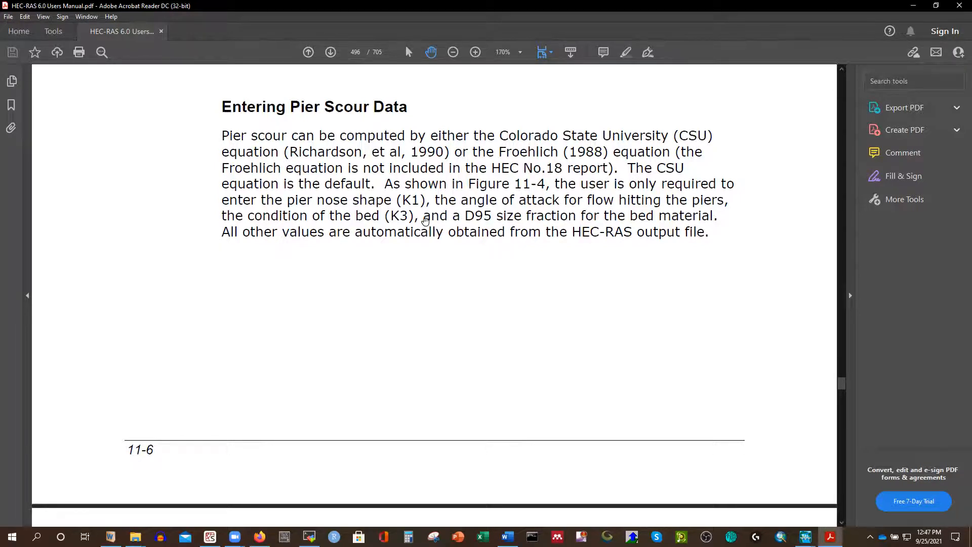
pyautogui.scroll(-5, 423, 222)
pyautogui.scroll(-6, 433, 262)
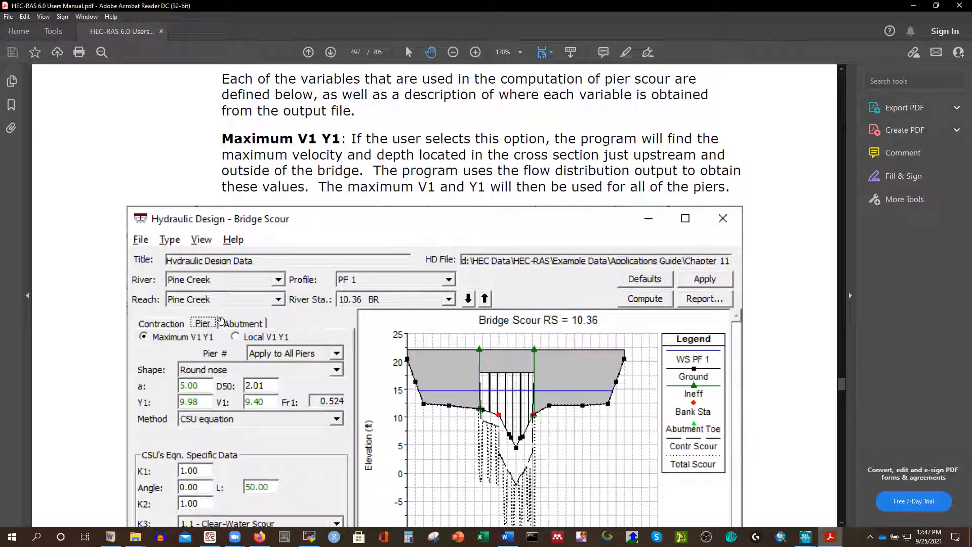
pyautogui.scroll(-2, 222, 322)
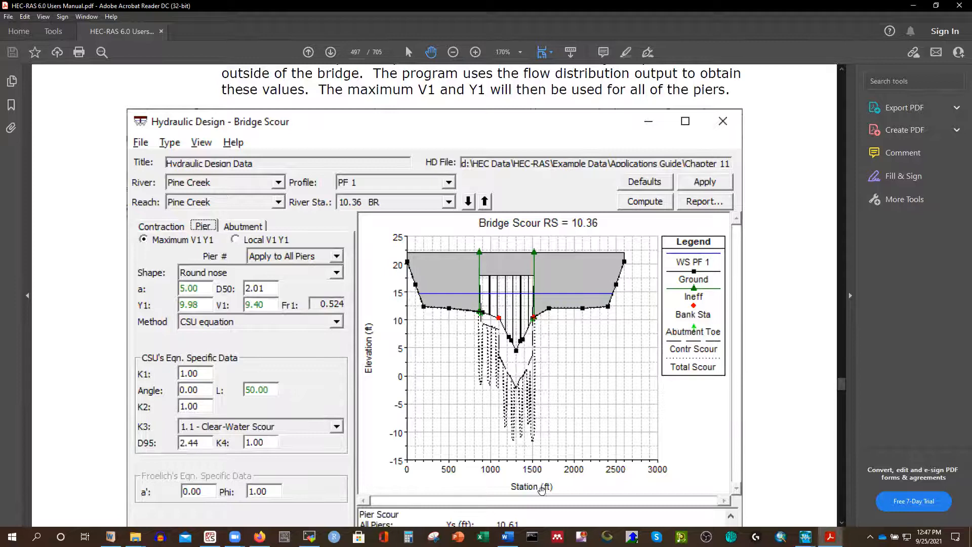
pyautogui.moveTo(830, 537)
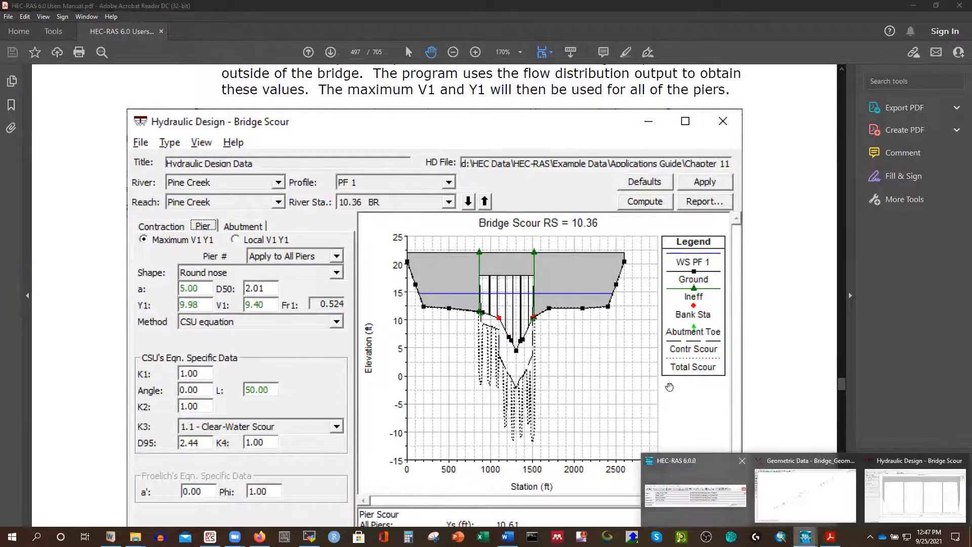
pyautogui.click(896, 494)
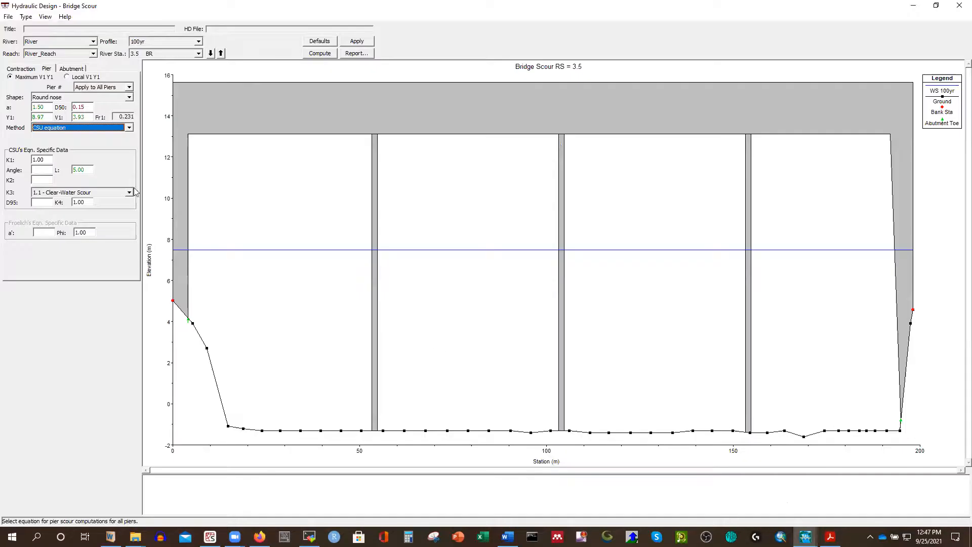
pyautogui.click(49, 171)
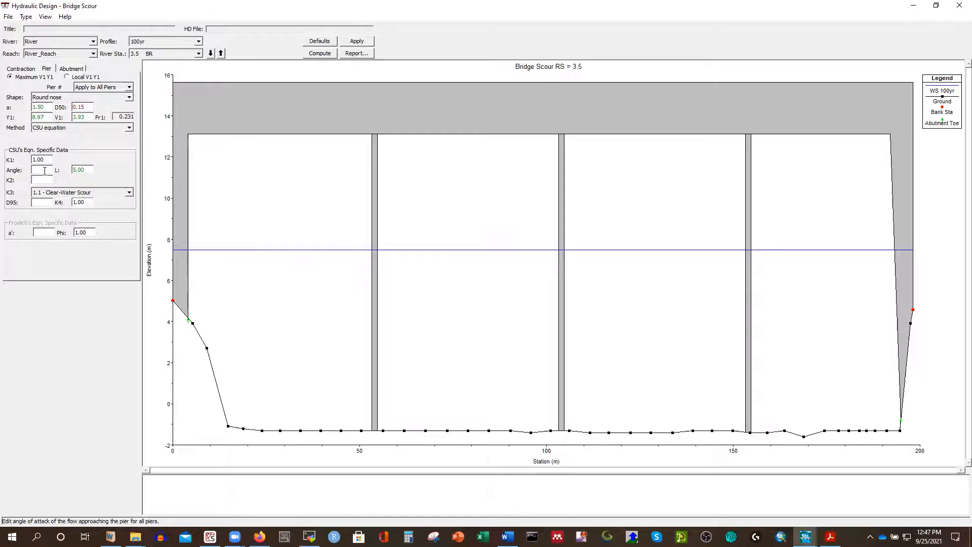
pyautogui.write('0.')
pyautogui.click(87, 171)
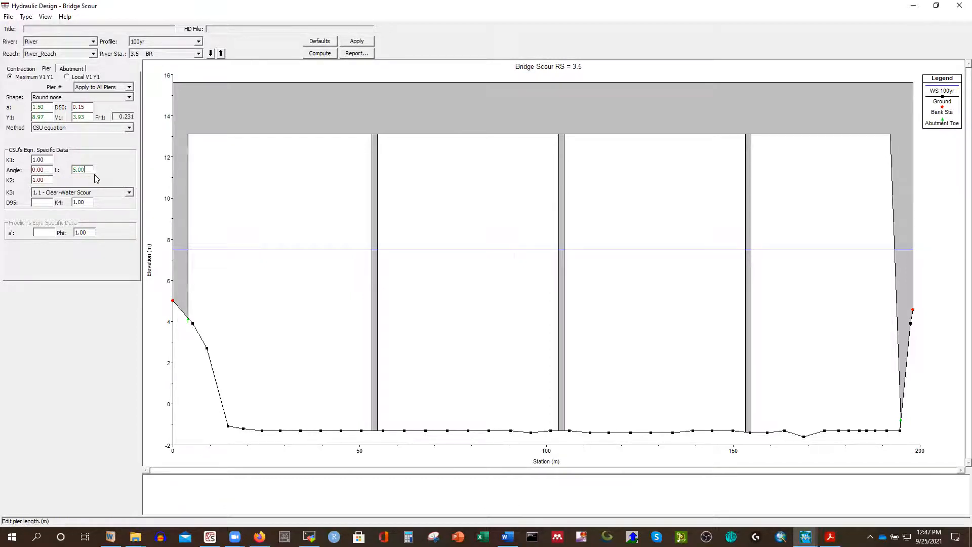
pyautogui.moveTo(91, 170); pyautogui.dragTo(29, 172)
pyautogui.write('1.')
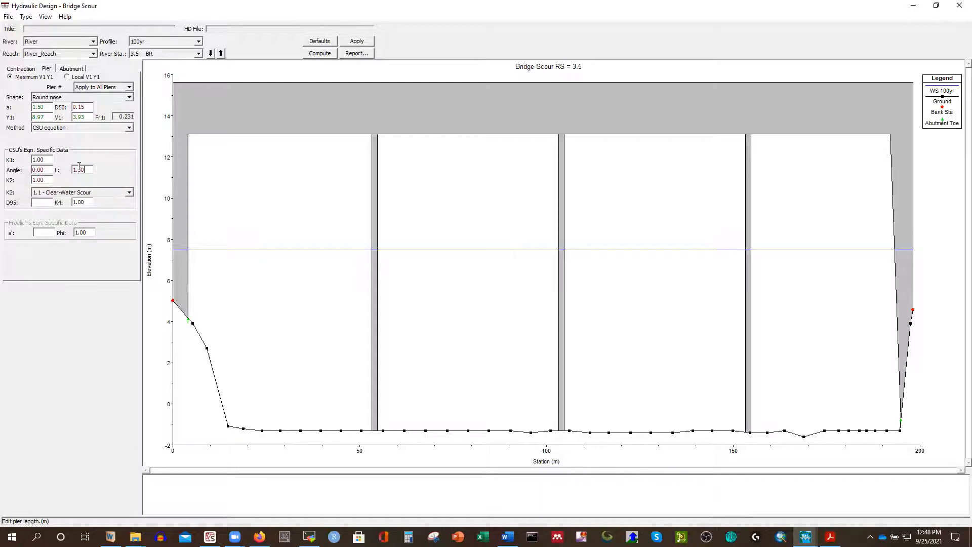
# Step: Read the D95 size from the Sample ID 2 grain size curve in Word and set the pier D95 to 0.90 mm in HEC-RAS
pyautogui.click(44, 202)
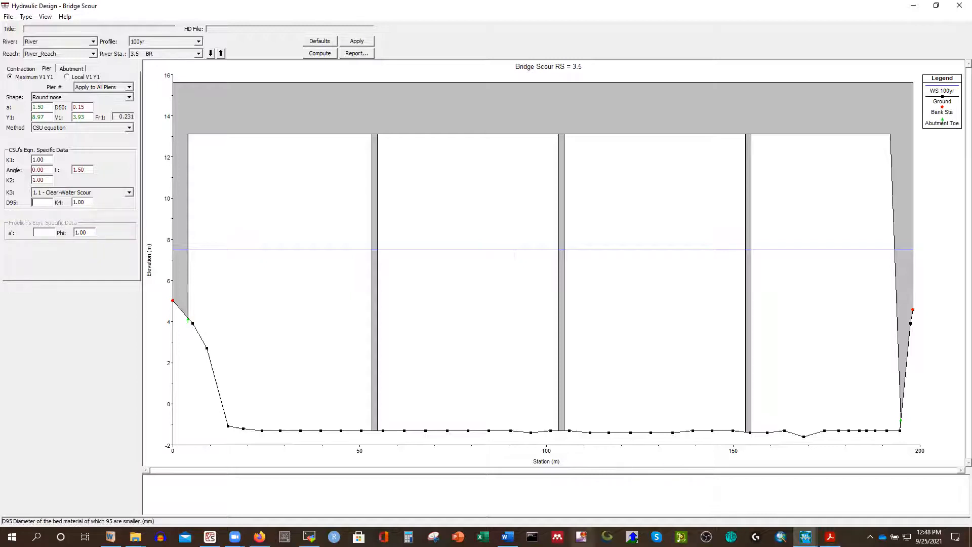
pyautogui.click(507, 536)
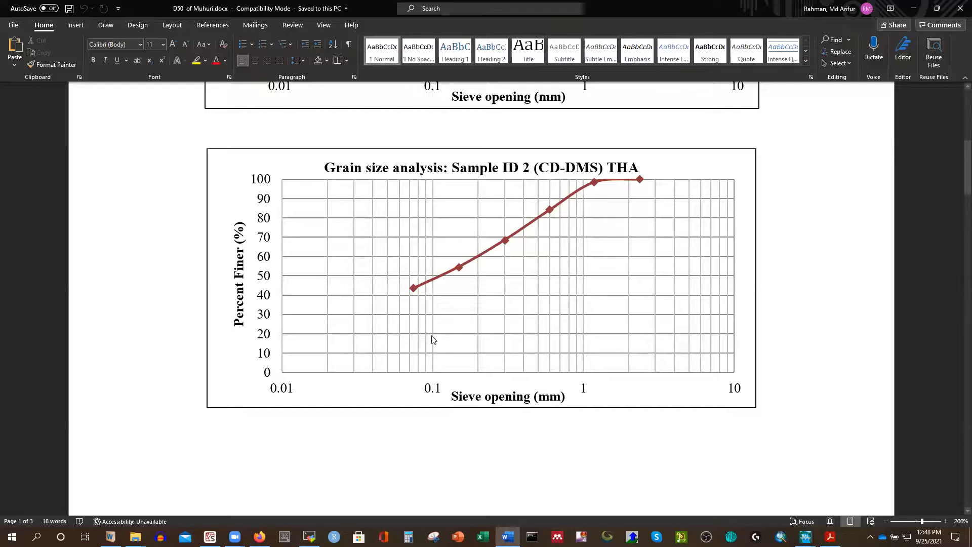
pyautogui.scroll(1, 430, 335)
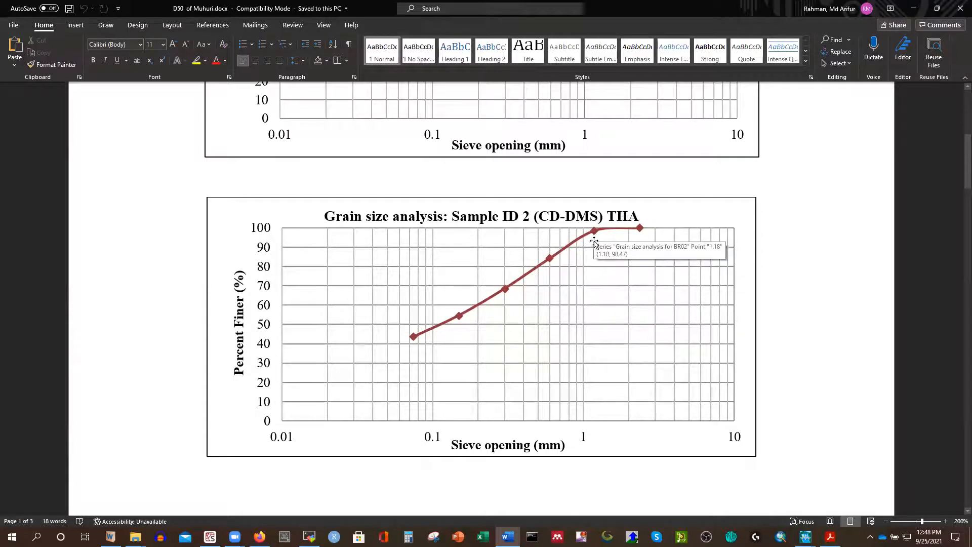
pyautogui.moveTo(576, 246)
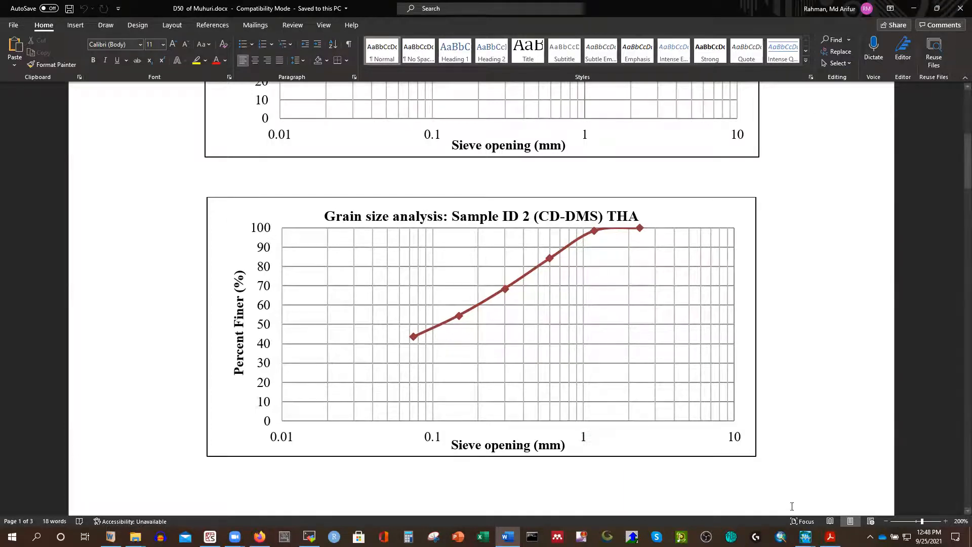
pyautogui.moveTo(804, 536)
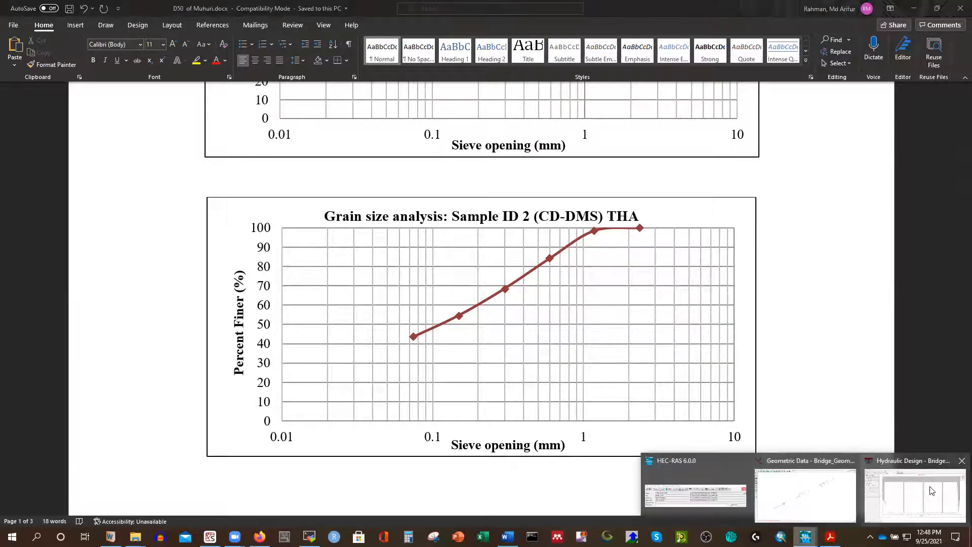
pyautogui.click(914, 486)
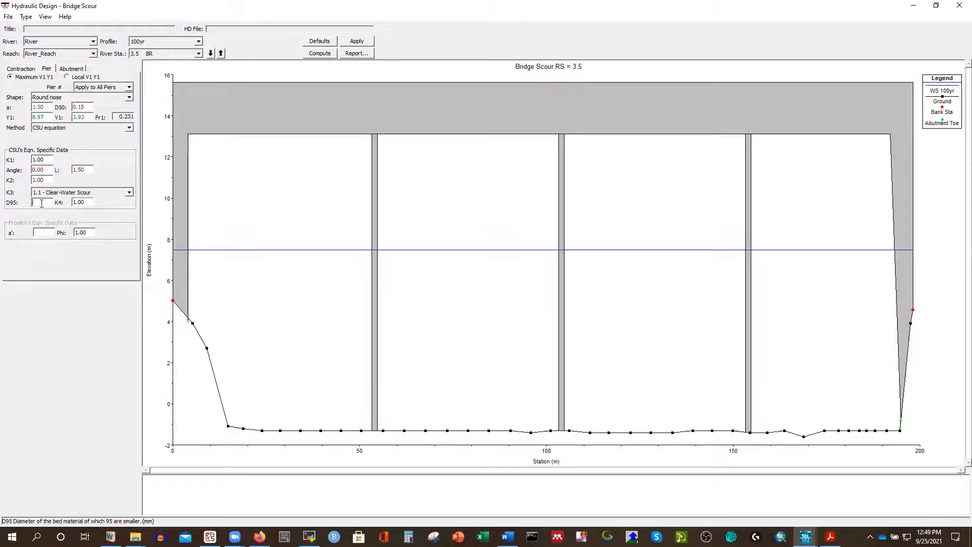
pyautogui.write('90')
pyautogui.click(45, 70)
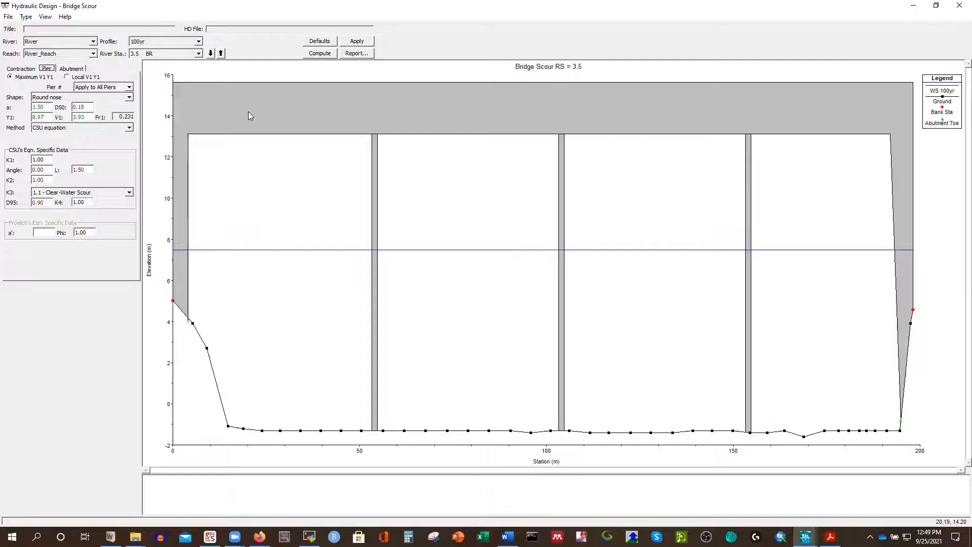
# Step: Open the abutment scour data, and in the Acrobat manual review the Maximum V1 Y1 guidance and the Figure 11-4 pier scour example
pyautogui.click(73, 69)
pyautogui.moveTo(57, 193)
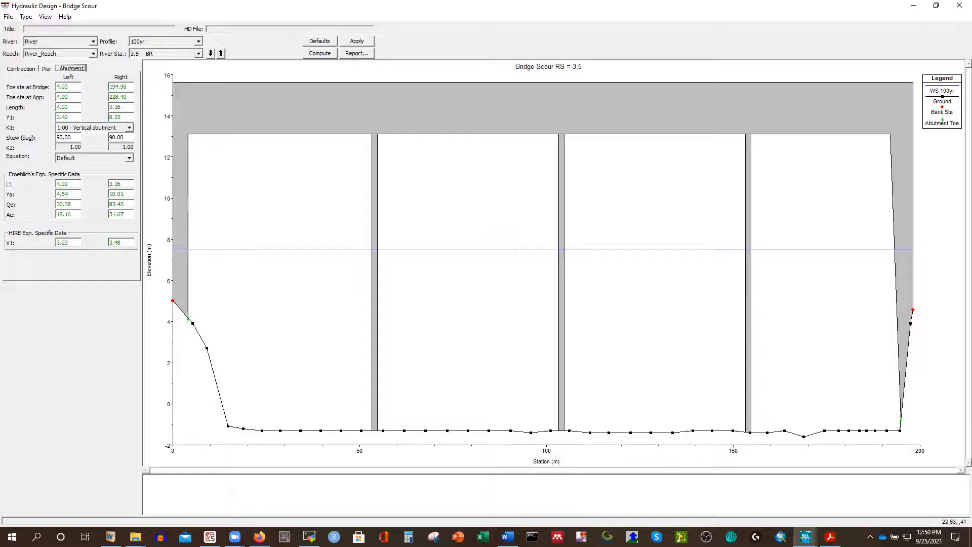
pyautogui.click(830, 536)
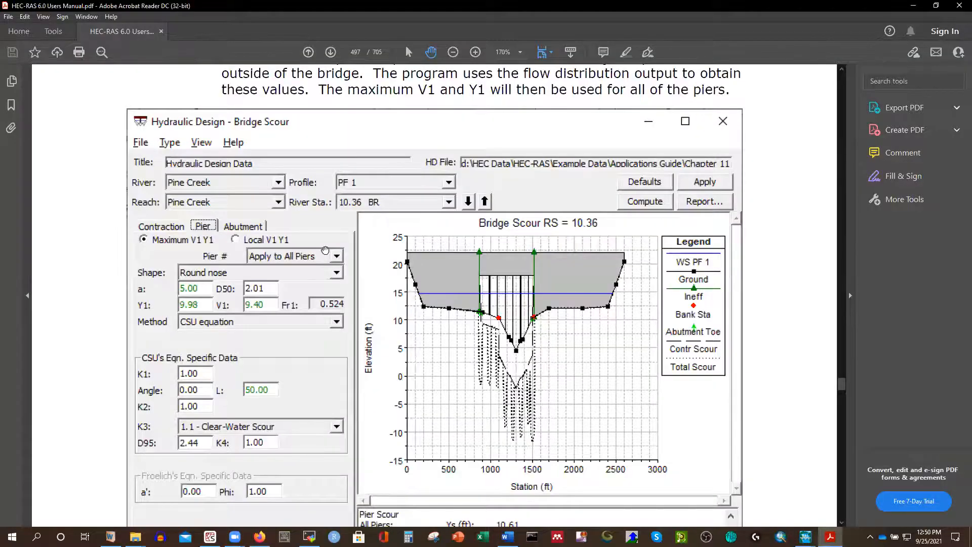
pyautogui.scroll(5, 329, 278)
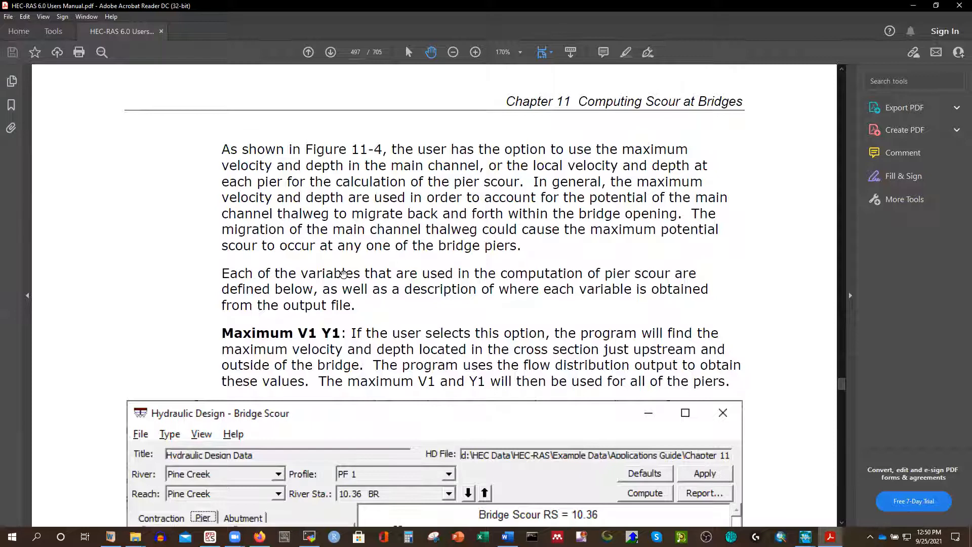
pyautogui.scroll(-1, 342, 273)
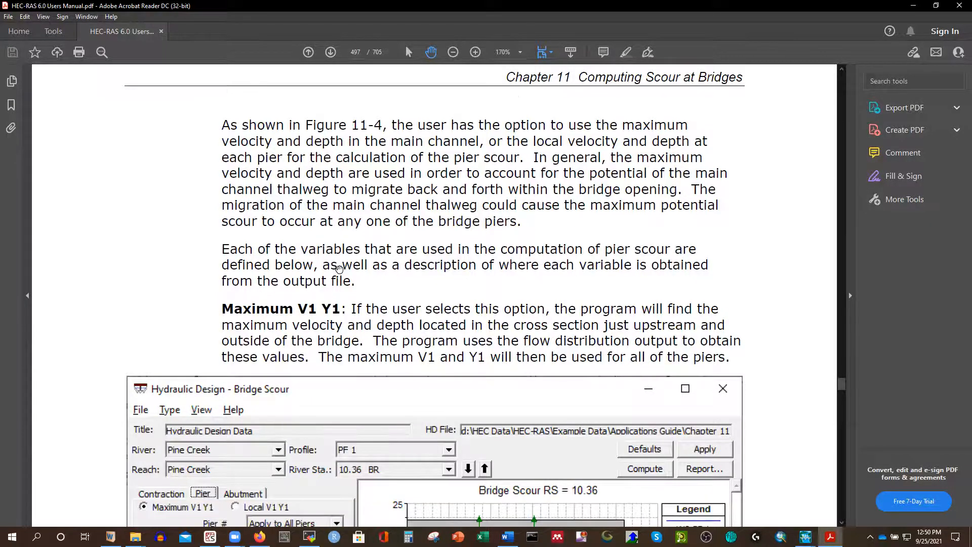
pyautogui.scroll(-3, 339, 268)
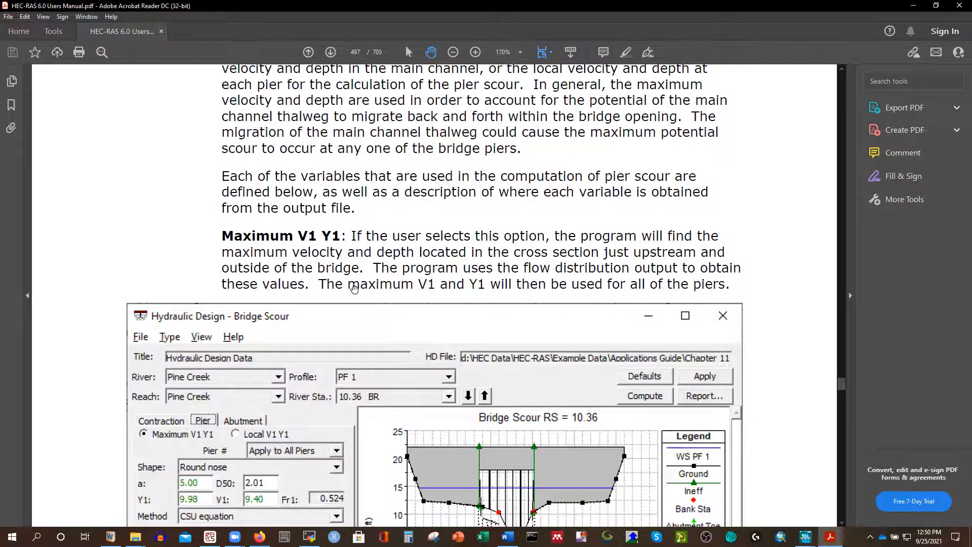
pyautogui.scroll(-3, 354, 288)
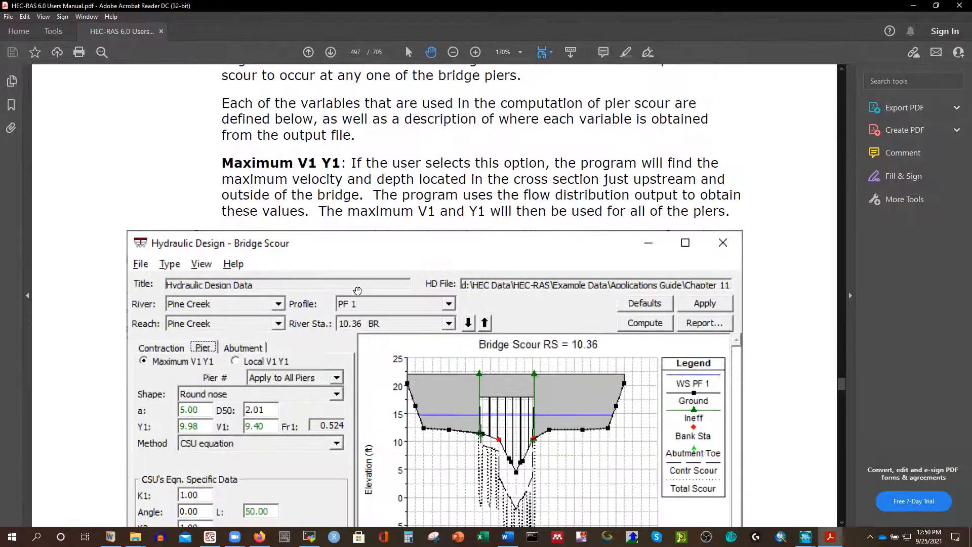
pyautogui.scroll(-9, 380, 232)
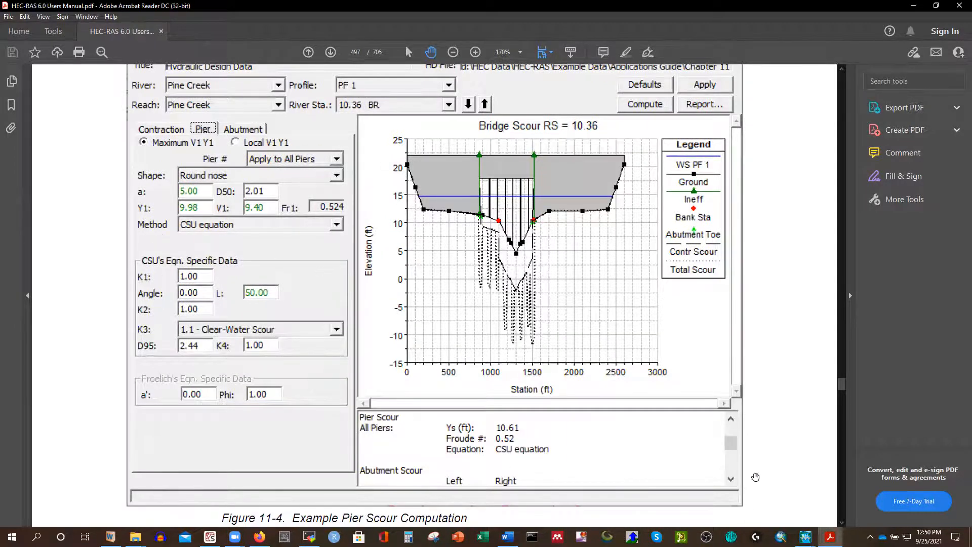
# Step: Switch to the HEC-RAS Bridge Scour window and examine the left abutment's length, Y1 and toe station values at the approach and bridge
pyautogui.moveTo(805, 536)
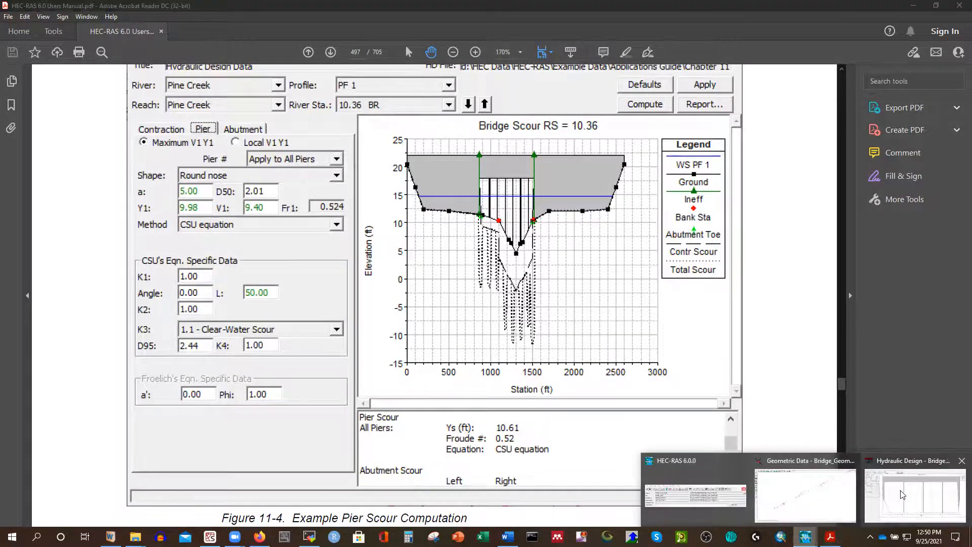
pyautogui.click(871, 508)
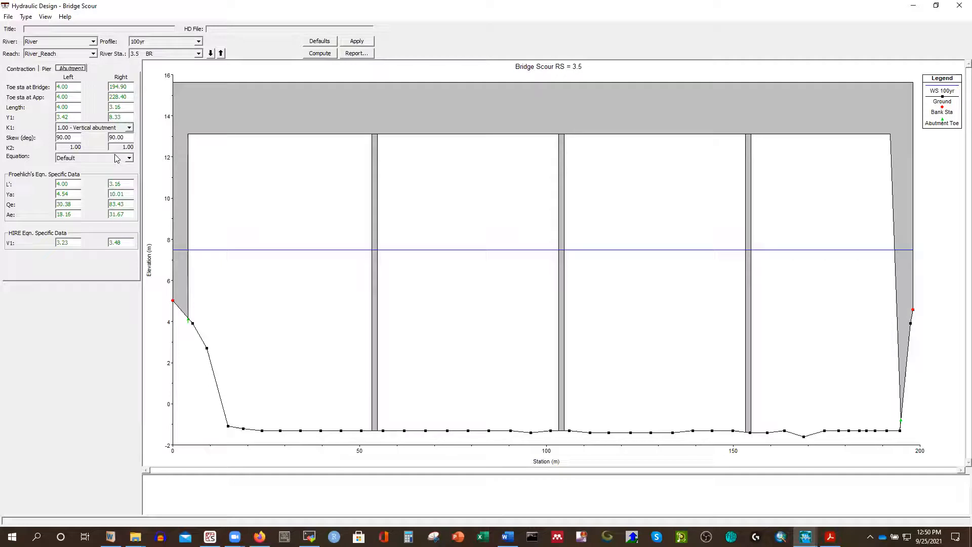
pyautogui.moveTo(71, 107); pyautogui.dragTo(54, 108)
pyautogui.click(75, 117)
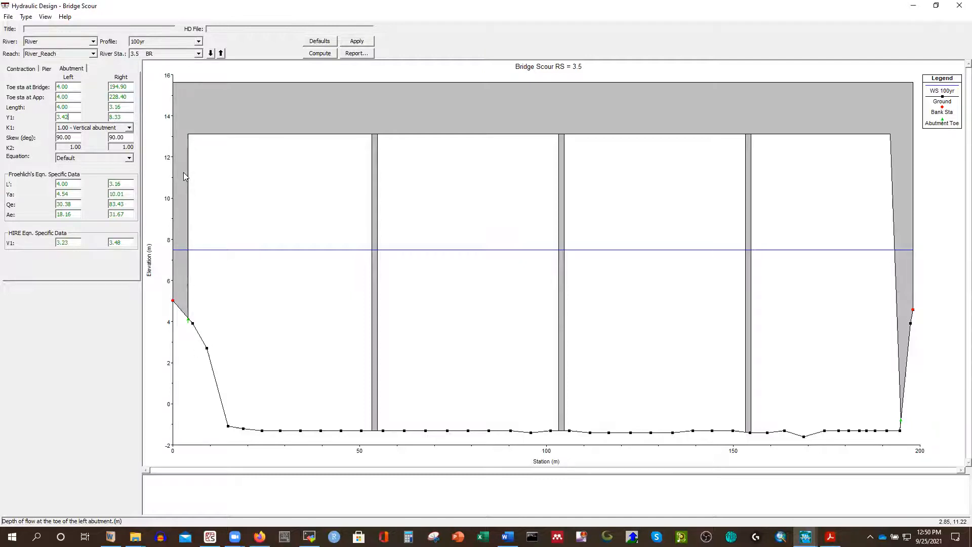
pyautogui.click(79, 106)
pyautogui.click(77, 95)
pyautogui.click(75, 86)
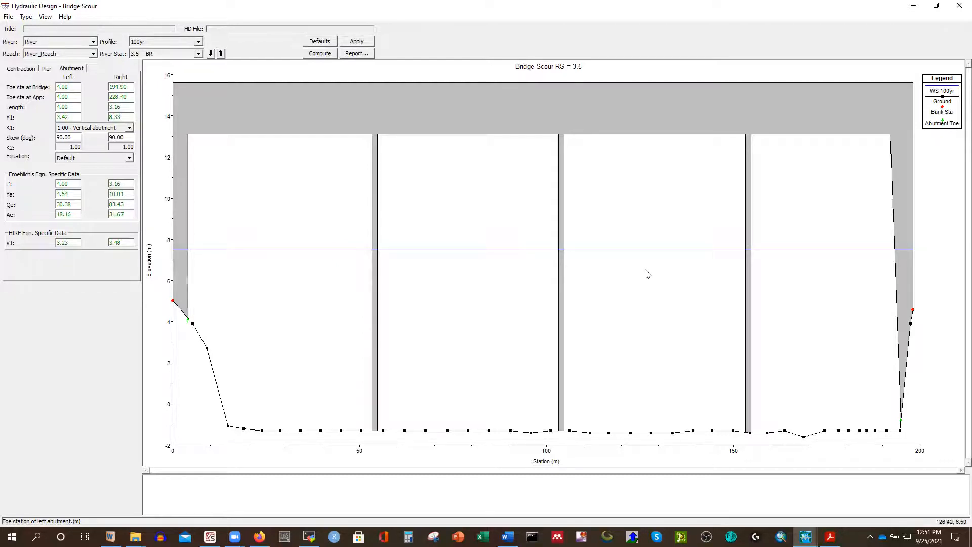
# Step: In the Acrobat manual, find the abutment scour section and read its definitions of Length, Y1, K1, Skew, K2 and Equation
pyautogui.click(830, 536)
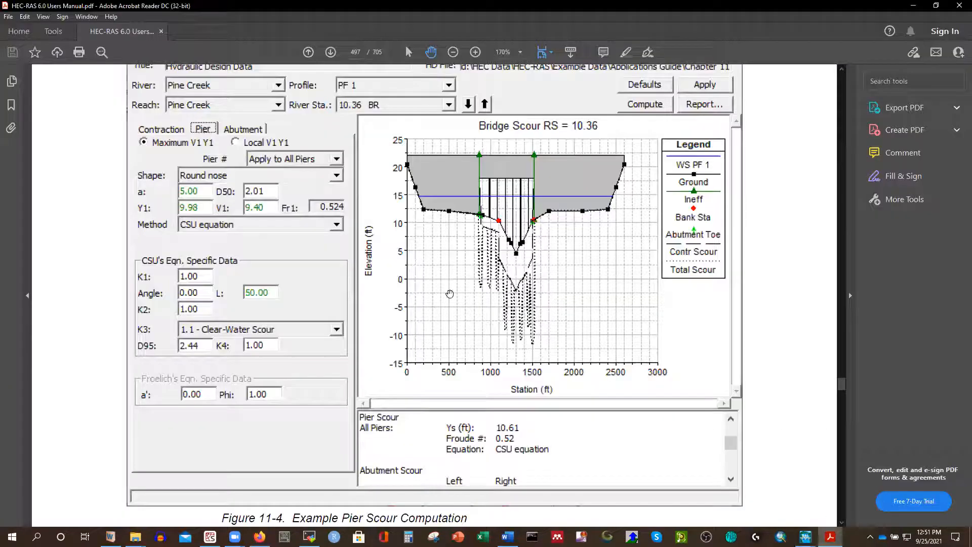
pyautogui.scroll(-5, 372, 277)
pyautogui.scroll(-5, 371, 282)
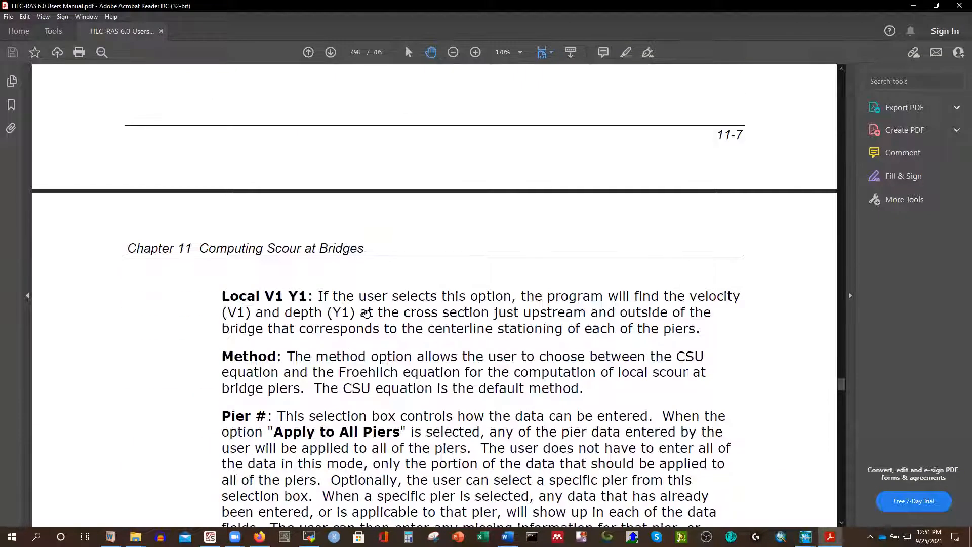
pyautogui.scroll(-3, 358, 278)
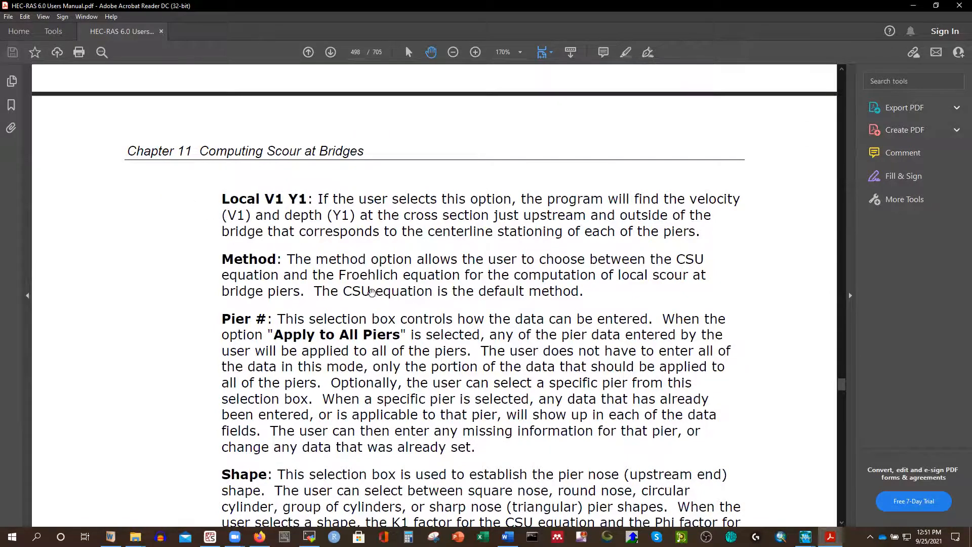
pyautogui.scroll(-8, 408, 299)
pyautogui.scroll(-10, 320, 266)
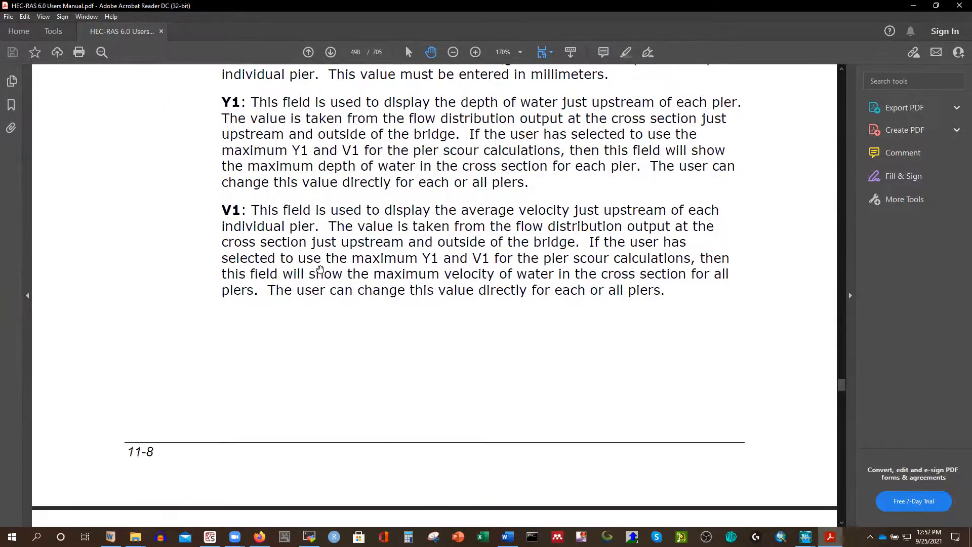
pyautogui.scroll(-20, 304, 285)
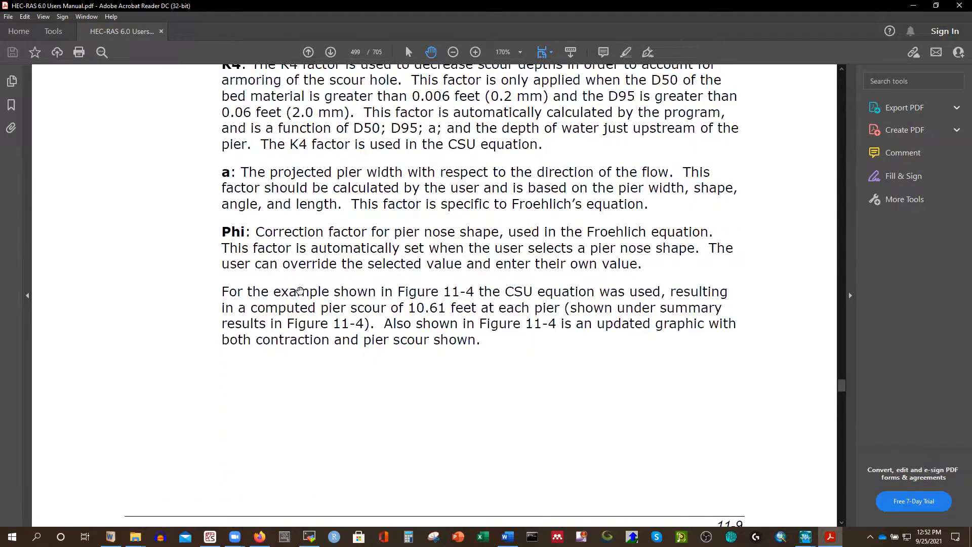
pyautogui.scroll(-20, 289, 297)
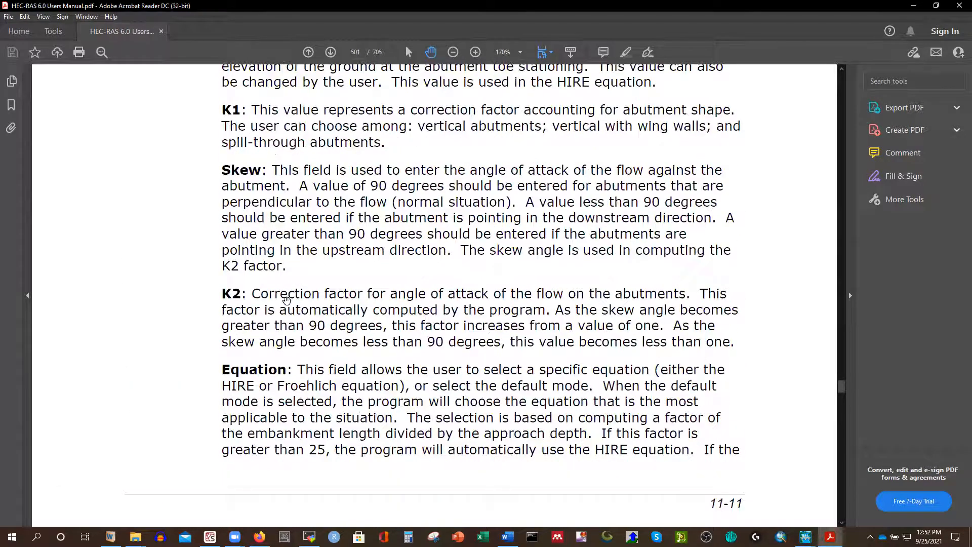
pyautogui.scroll(-5, 285, 299)
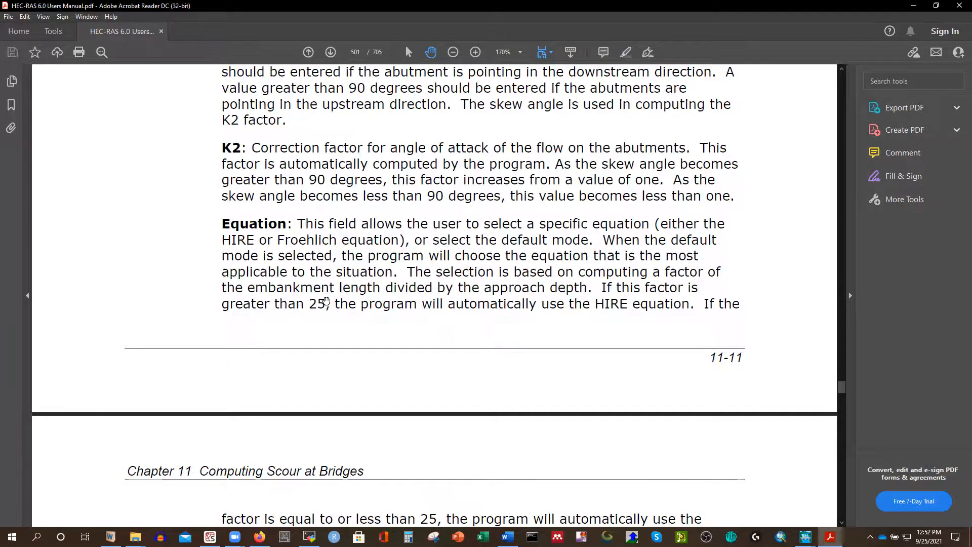
pyautogui.scroll(10, 327, 302)
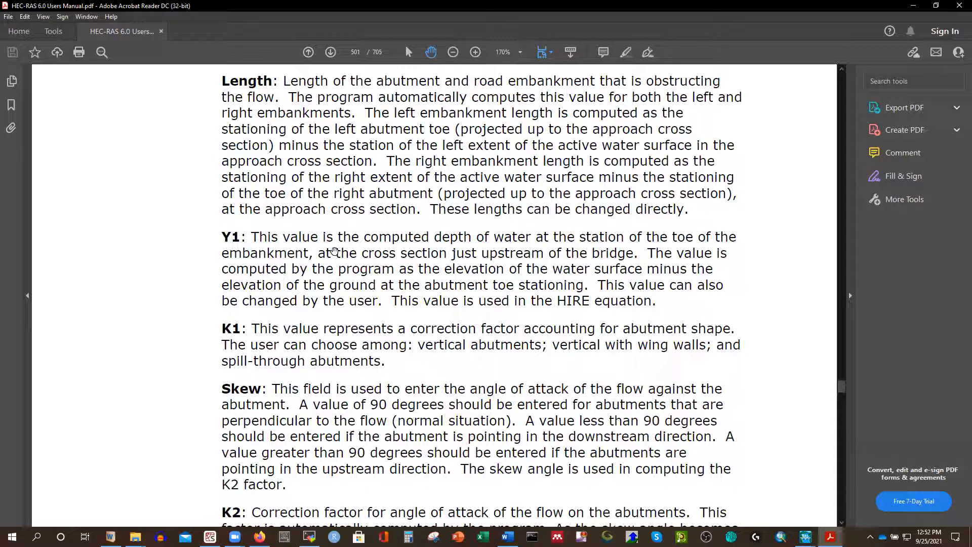
pyautogui.scroll(-3, 347, 226)
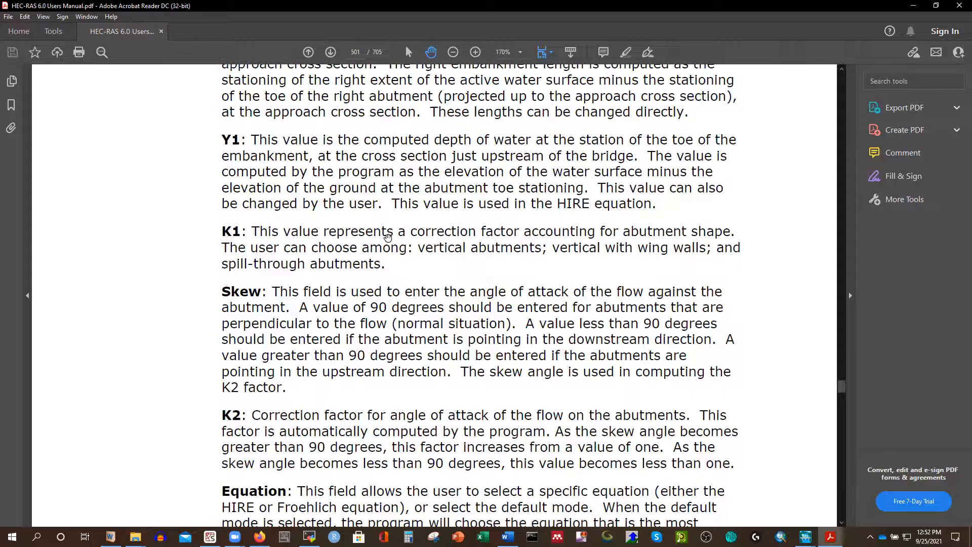
pyautogui.scroll(-4, 387, 237)
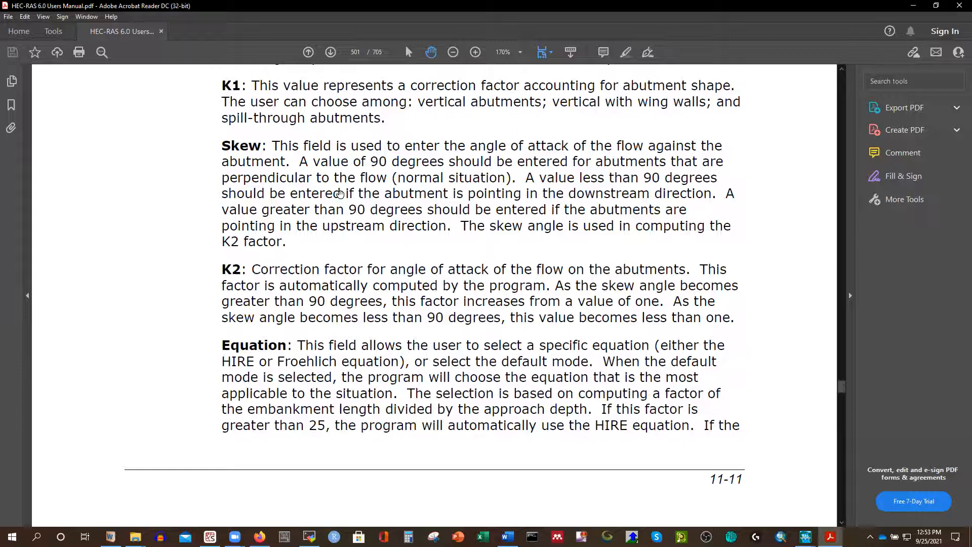
# Step: Switch to the HEC-RAS Bridge Scour window, compute the scour, and highlight the contraction scour and total scour lines on the plot
pyautogui.click(805, 537)
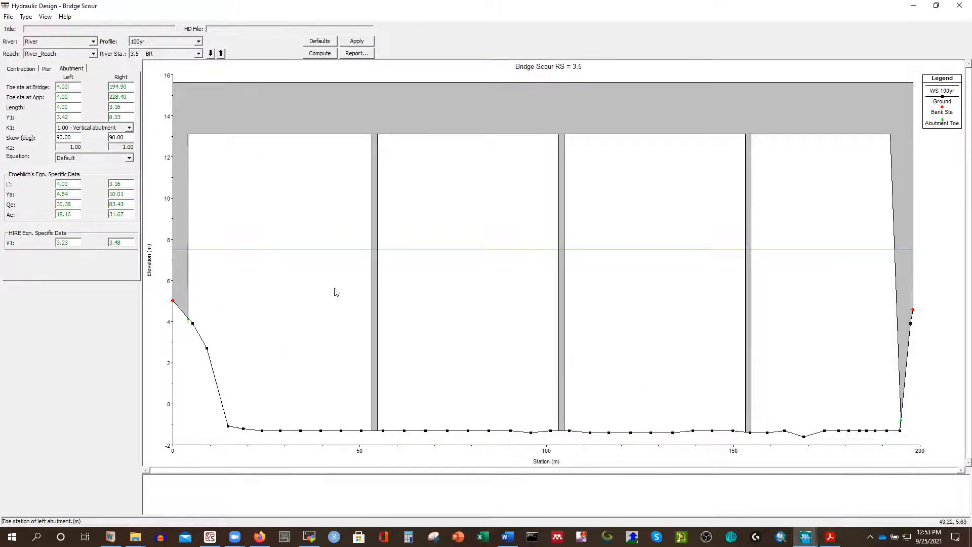
pyautogui.click(321, 53)
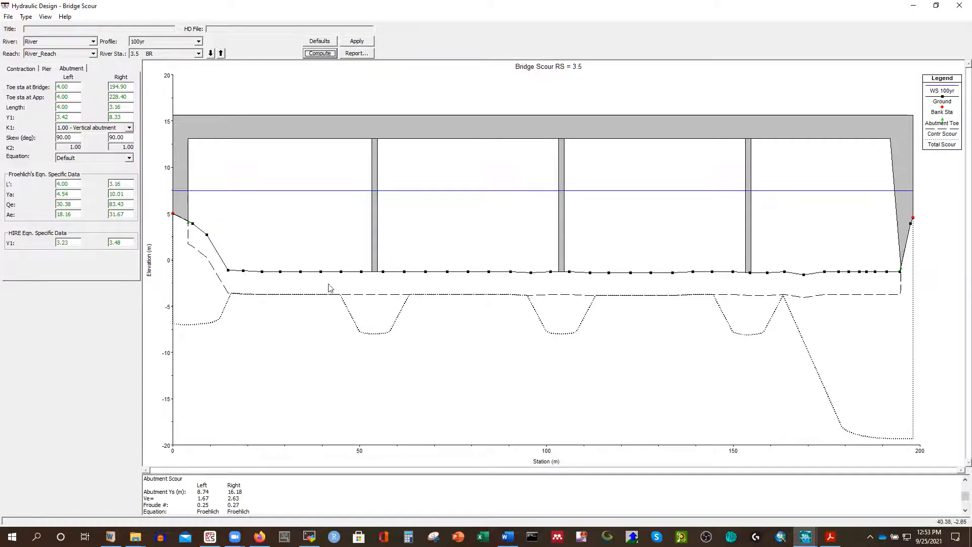
pyautogui.click(943, 130)
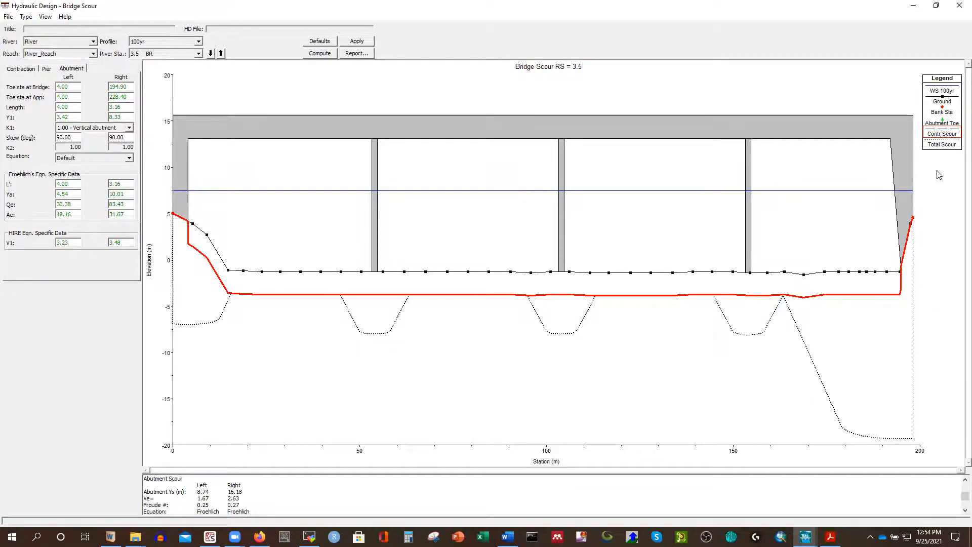
pyautogui.click(941, 146)
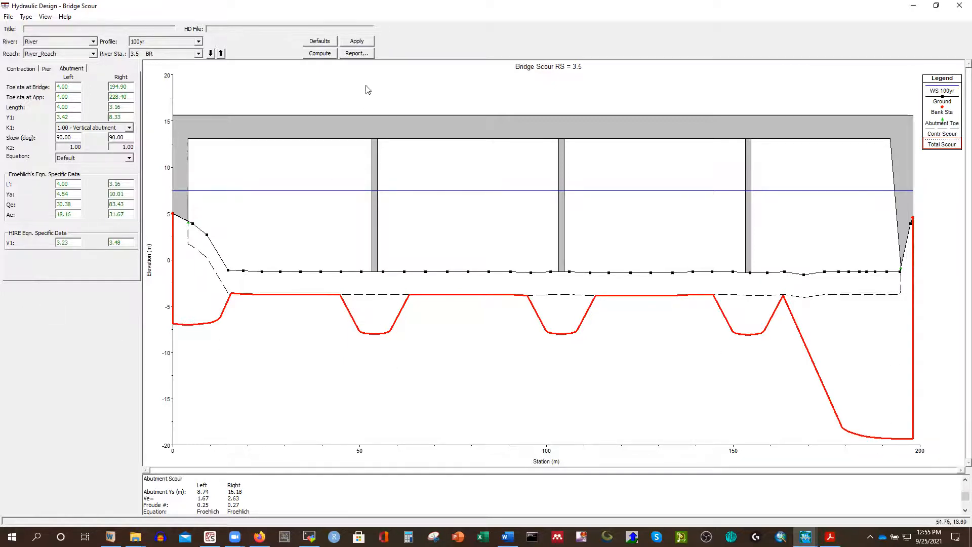
# Step: Open the detailed scour report, review its contraction, pier, abutment and combined scour depths, and close it
pyautogui.click(353, 55)
pyautogui.click(668, 173)
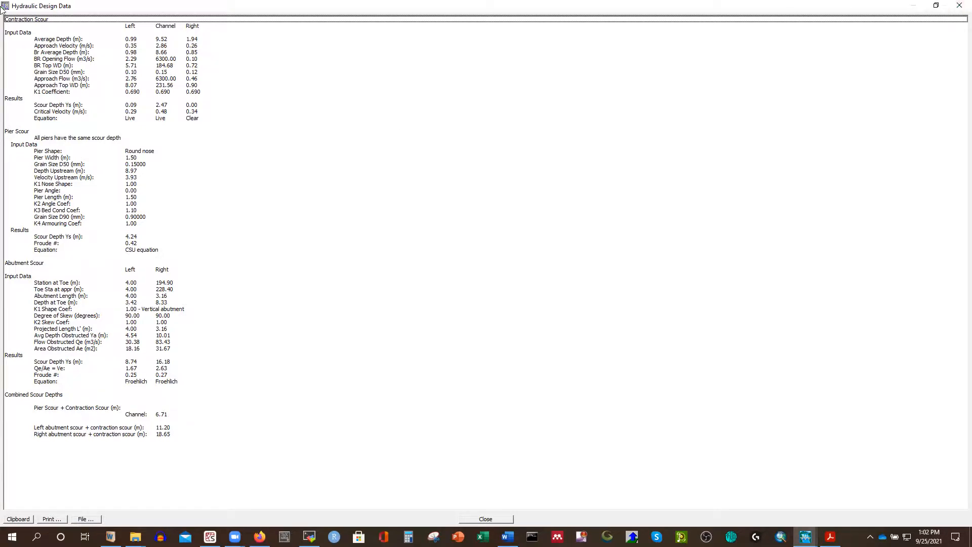
pyautogui.click(958, 6)
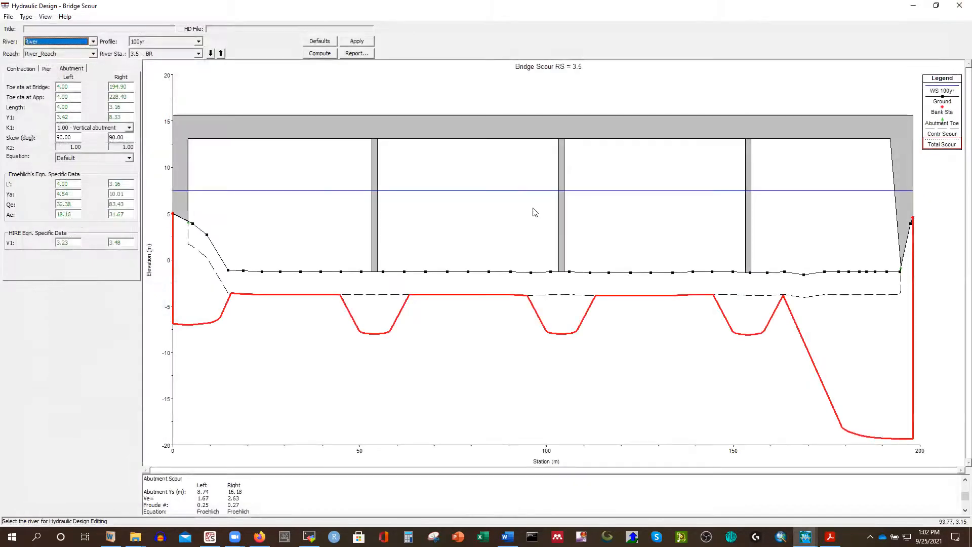
# Step: Restore the Bridge Scour window to a smaller size and copy its results table to the clipboard
pyautogui.click(8, 17)
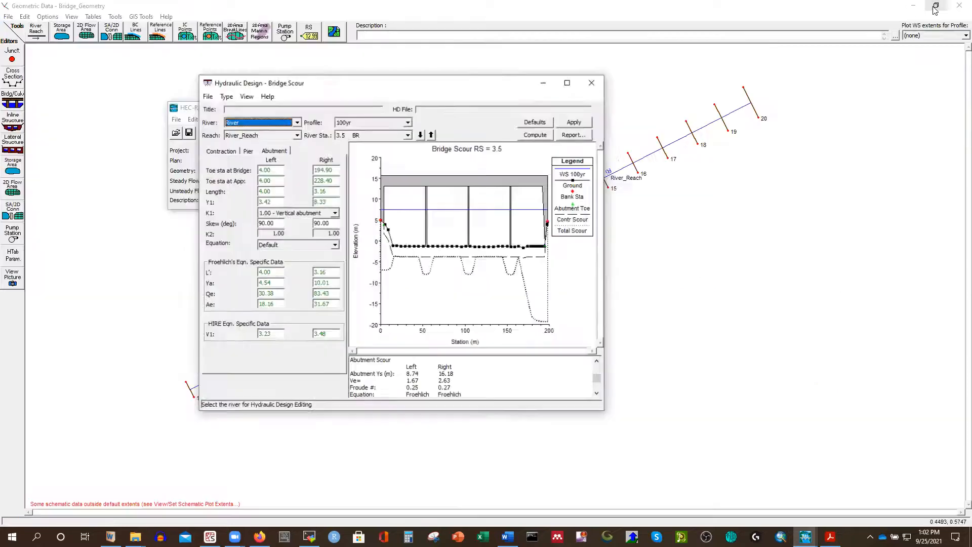
pyautogui.click(936, 5)
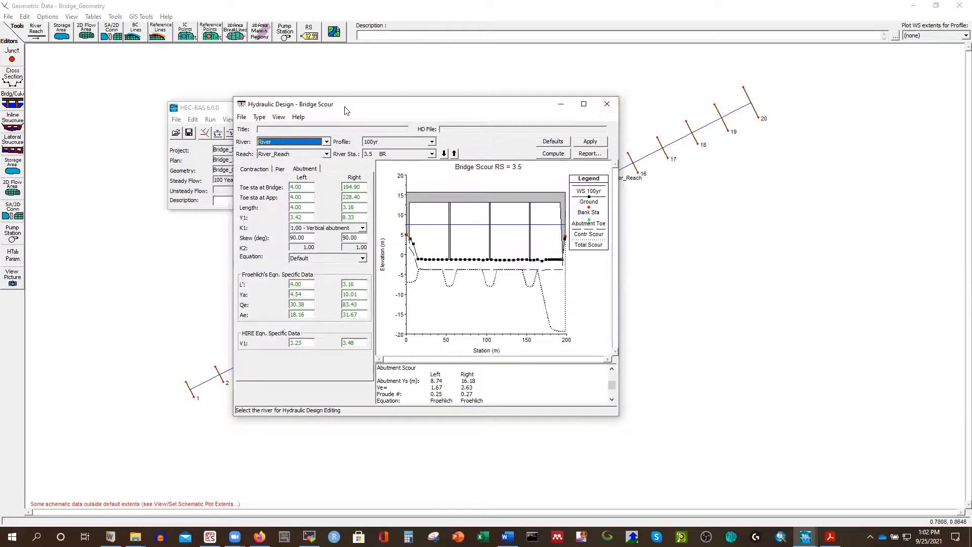
pyautogui.click(241, 117)
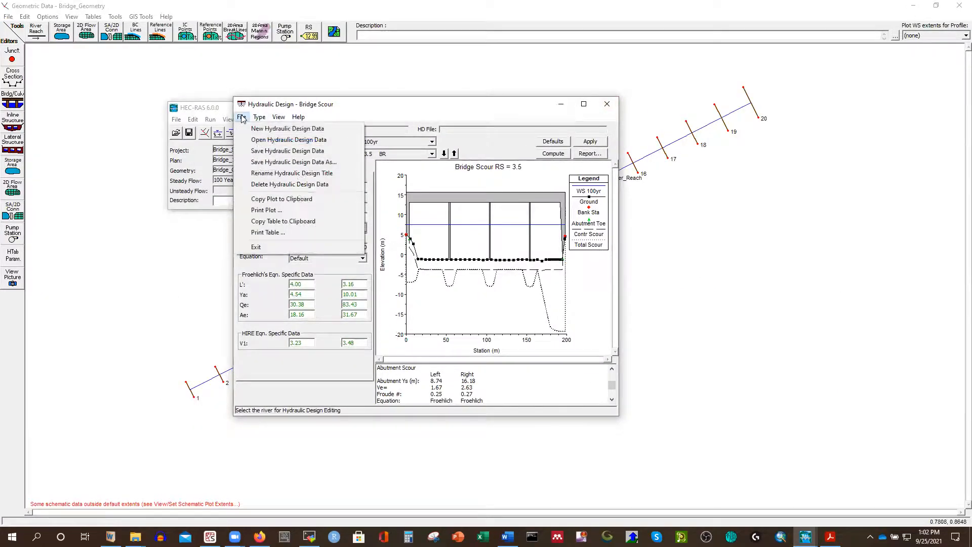
pyautogui.click(266, 223)
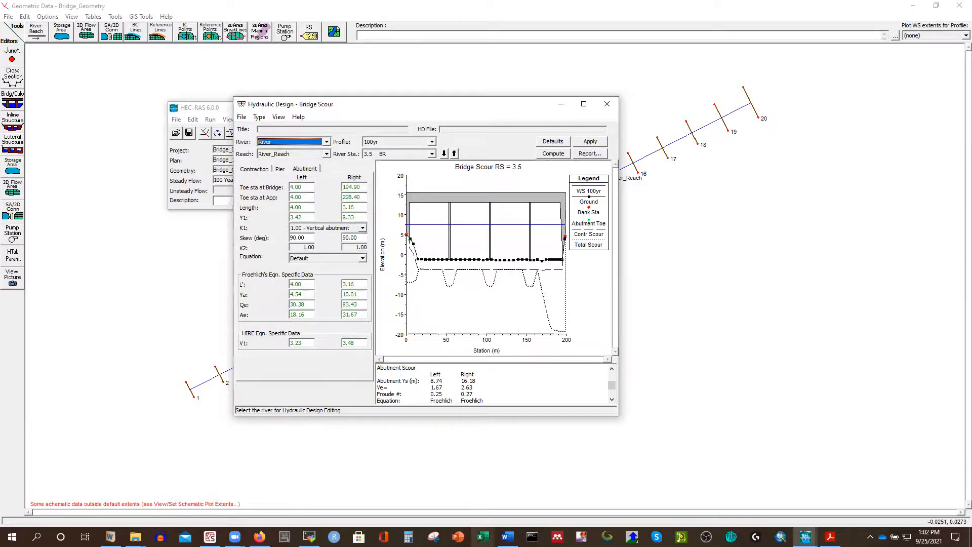
# Step: Switch to the Word document D50 of Muhuri.docx, paste the copied scour table below the final Figure 3.7 caption, and check it
pyautogui.click(507, 537)
pyautogui.scroll(-20, 495, 394)
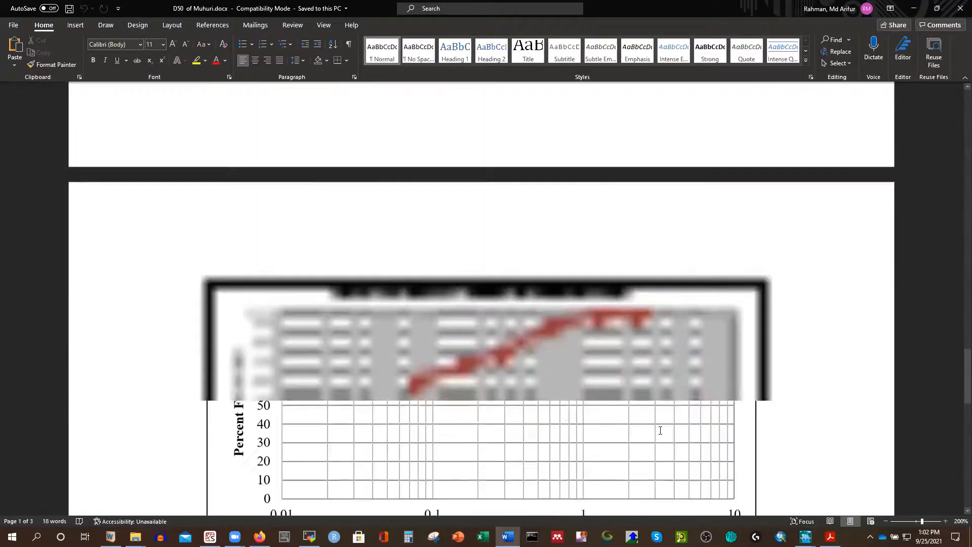
pyautogui.click(341, 174)
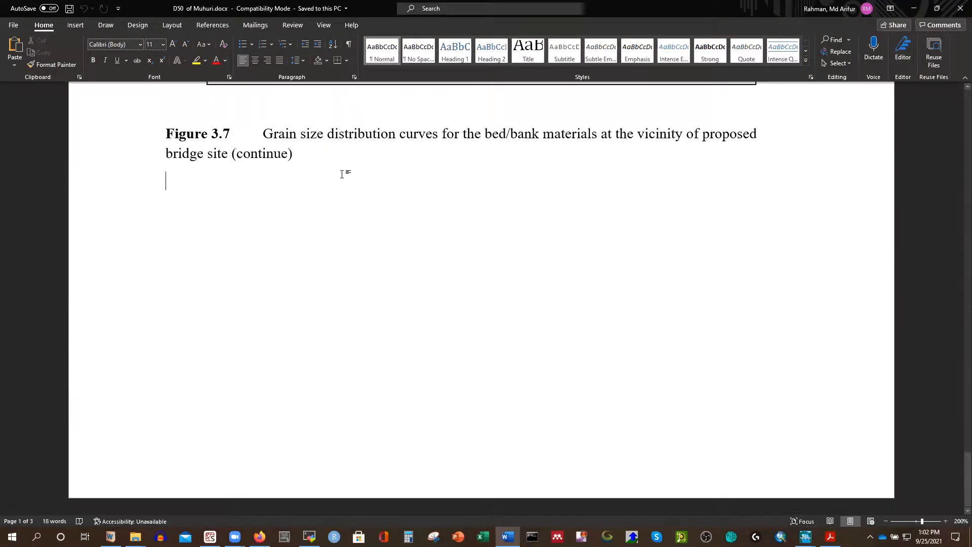
pyautogui.hotkey('ctrl', 'v')
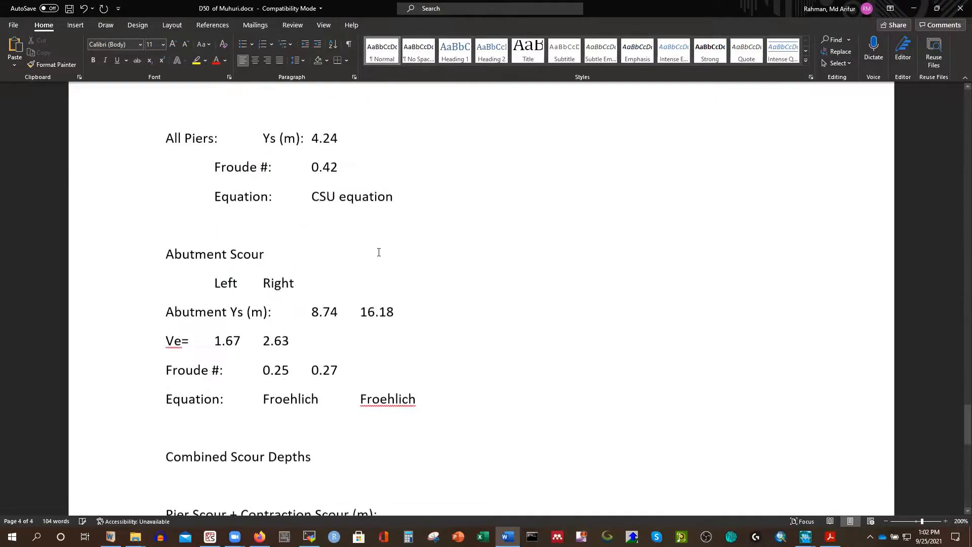
pyautogui.scroll(8, 379, 252)
pyautogui.click(274, 216)
pyautogui.click(201, 134)
pyautogui.scroll(1, 286, 196)
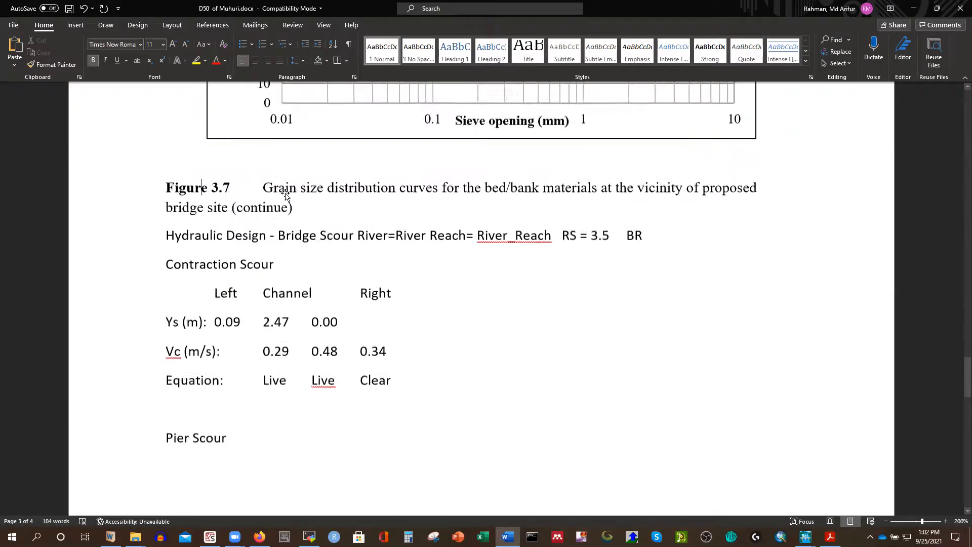
# Step: Review the pasted contraction and pier scour results below the Figure 3.7 caption through the end of the document
pyautogui.scroll(3, 286, 196)
pyautogui.click(320, 378)
pyautogui.scroll(-5, 304, 324)
pyautogui.click(368, 225)
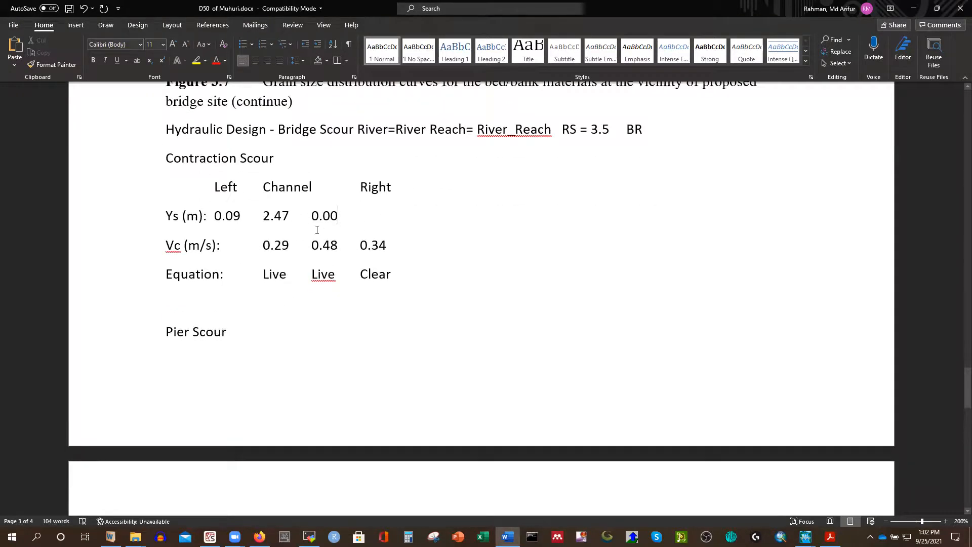
pyautogui.scroll(-15, 316, 230)
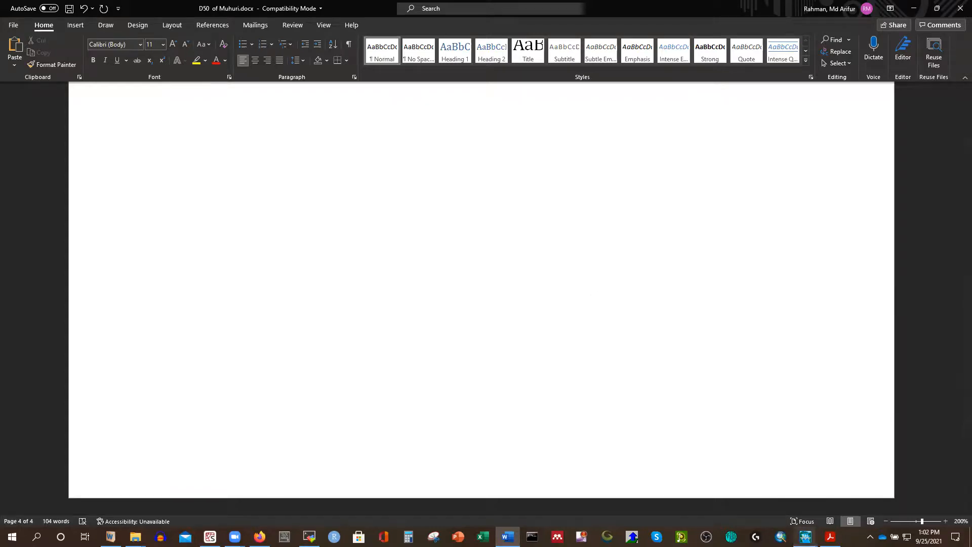
# Step: Switch to the HEC-RAS Bridge Scour window and review the available hydraulic design types
pyautogui.moveTo(806, 537)
pyautogui.click(927, 497)
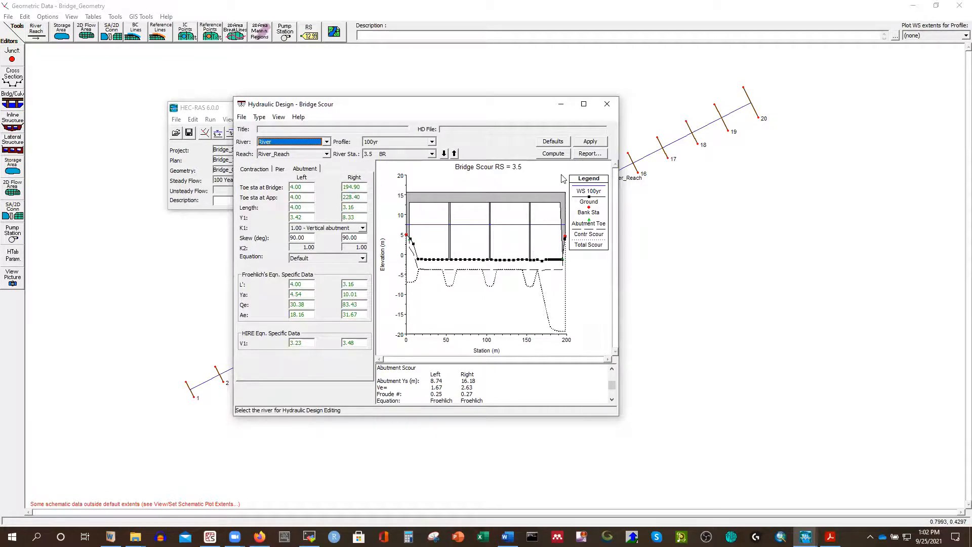
pyautogui.click(240, 118)
pyautogui.moveTo(258, 118)
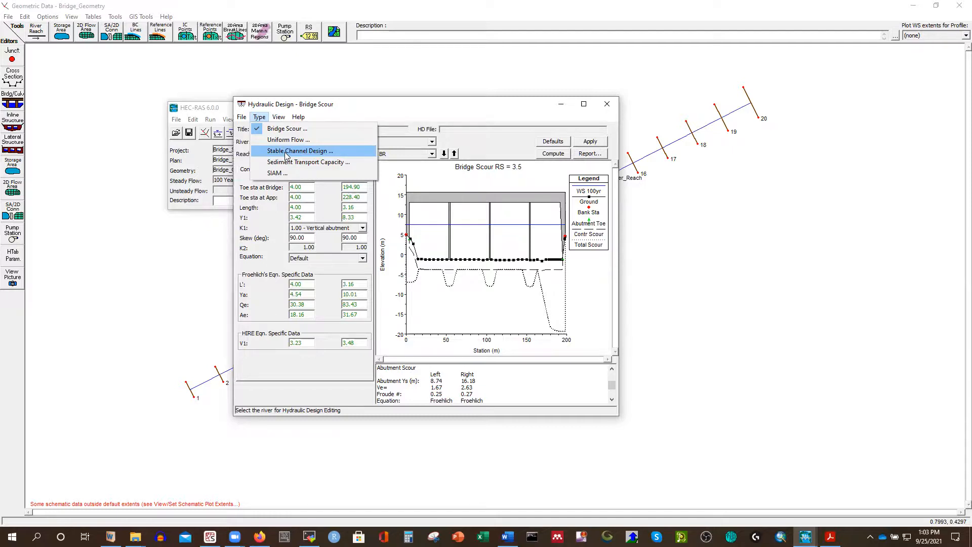
# Step: Switch to the HEC-RAS 6.0 Users Manual in Adobe Acrobat Reader and skim to Chapter 12, Performing Channel Design/Modifications
pyautogui.click(830, 536)
pyautogui.scroll(-20, 387, 163)
pyautogui.scroll(-15, 319, 244)
pyautogui.scroll(1, 319, 248)
pyautogui.scroll(-8, 278, 235)
pyautogui.scroll(-18, 277, 241)
pyautogui.scroll(-20, 279, 247)
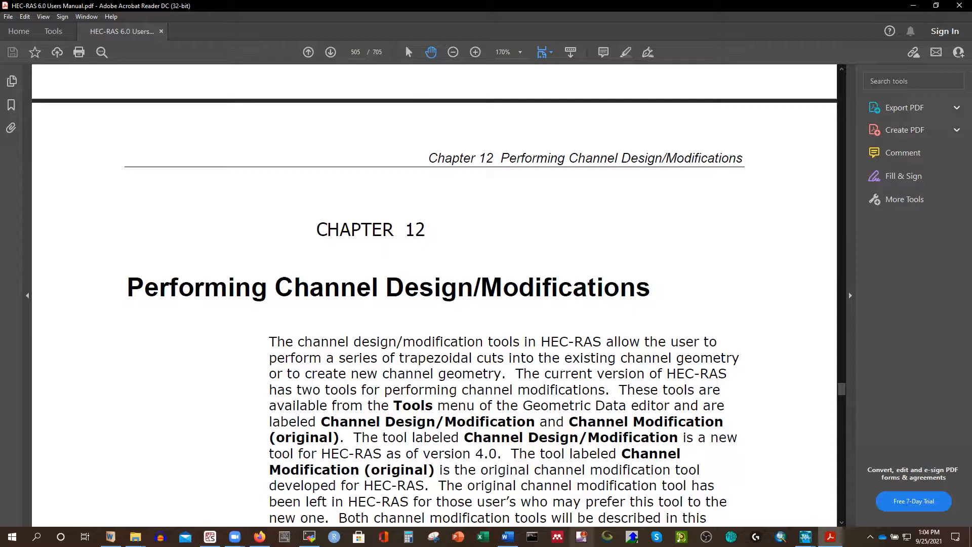
# Step: Switch to the HEC-RAS Bridge Scour window, maximize it, and highlight the Ground line and the WS 100yr line on the plot
pyautogui.moveTo(804, 536)
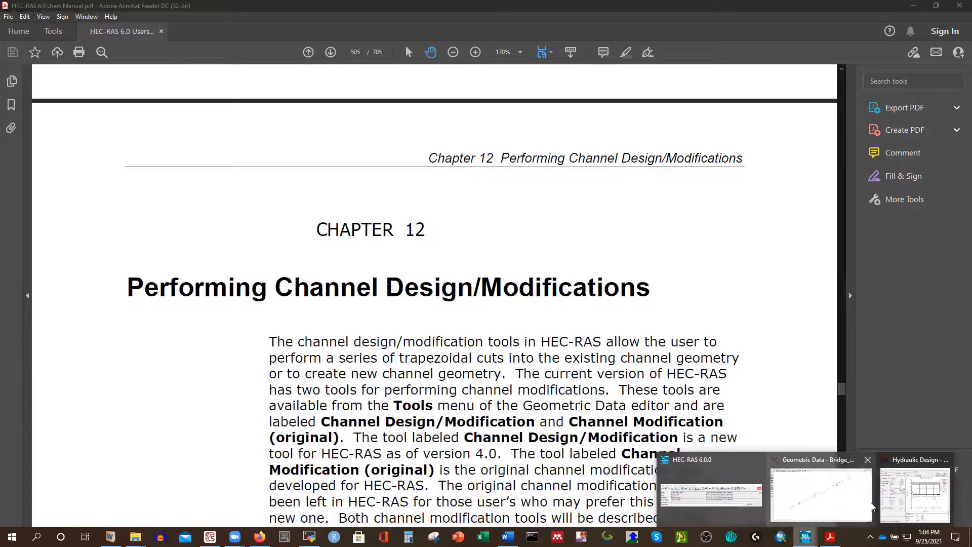
pyautogui.click(913, 488)
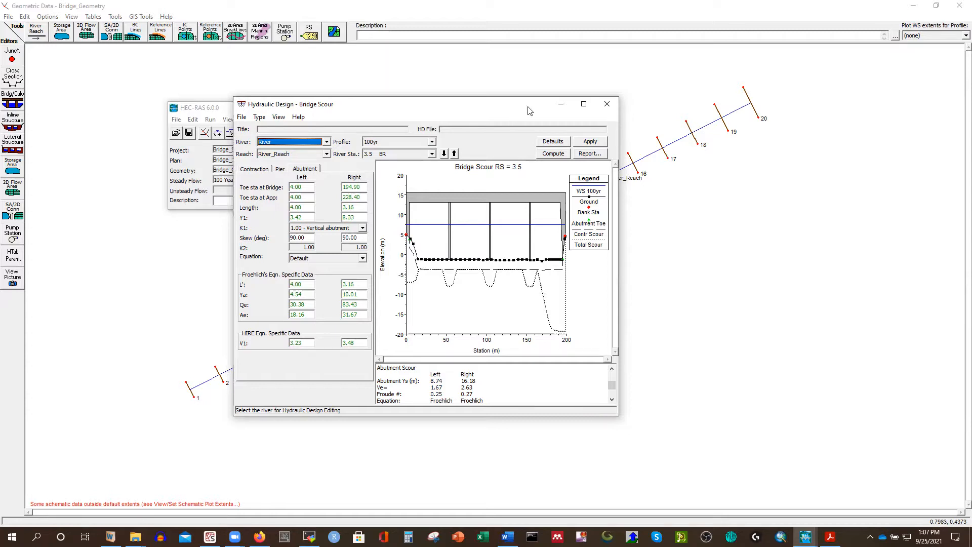
pyautogui.click(584, 104)
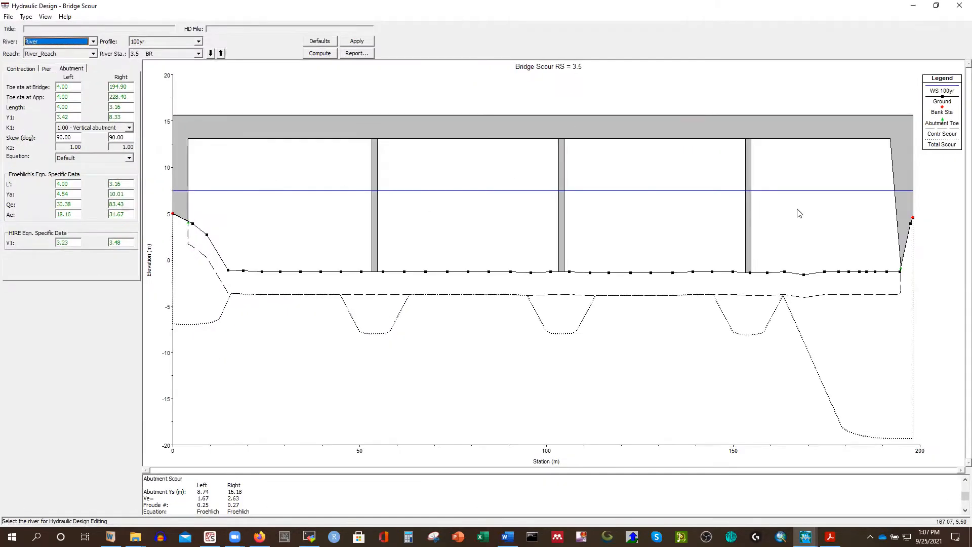
pyautogui.click(942, 101)
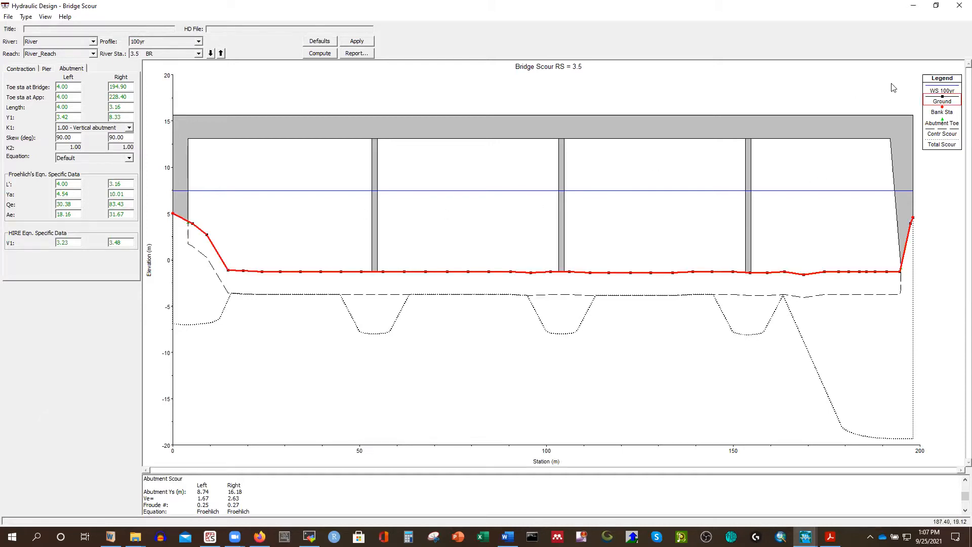
pyautogui.click(942, 91)
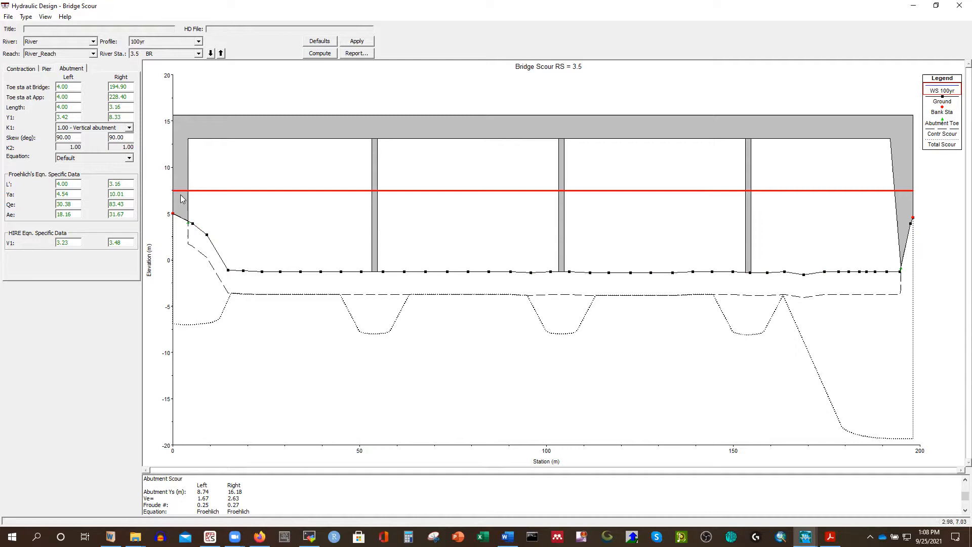